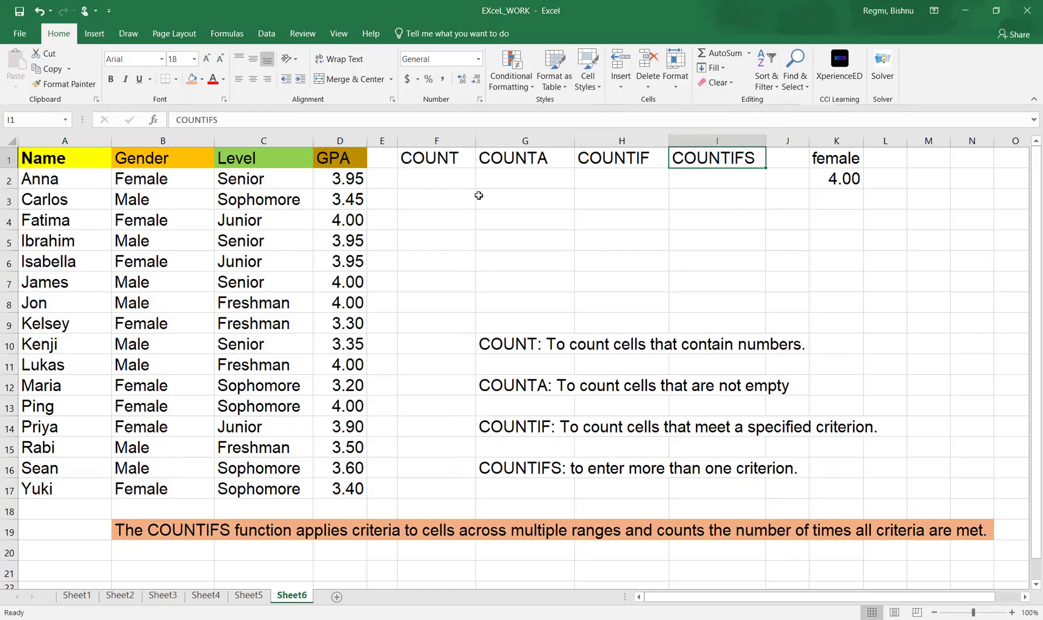
In cell G2, enter a COUNTA formula that counts the non-empty name cells A2:A17
left_click(500, 182)
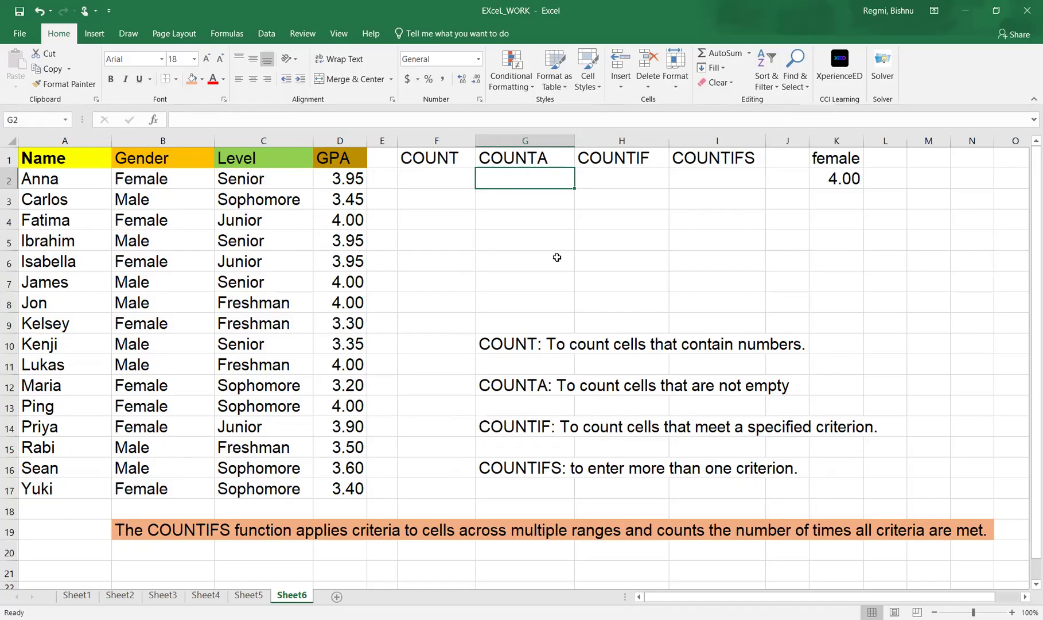
type("=")
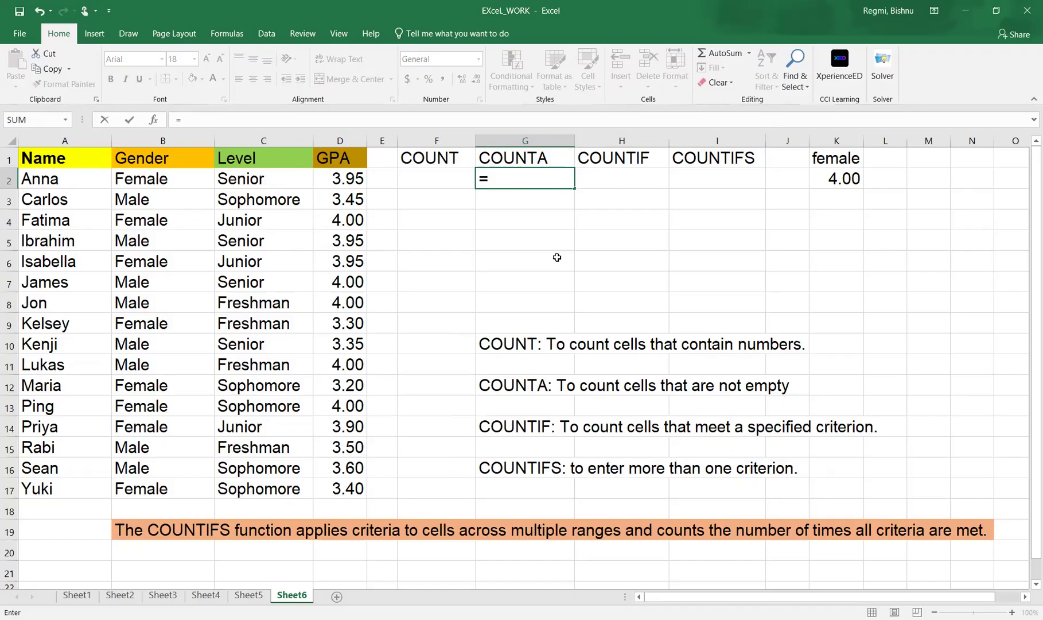
type("counta(")
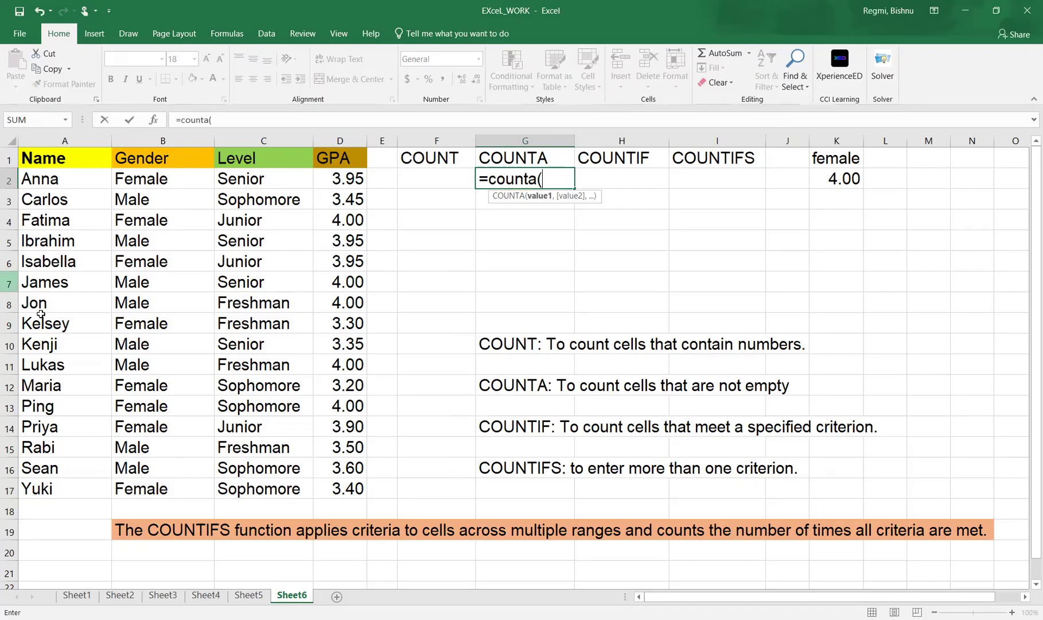
left_click_drag(41, 181, 37, 211)
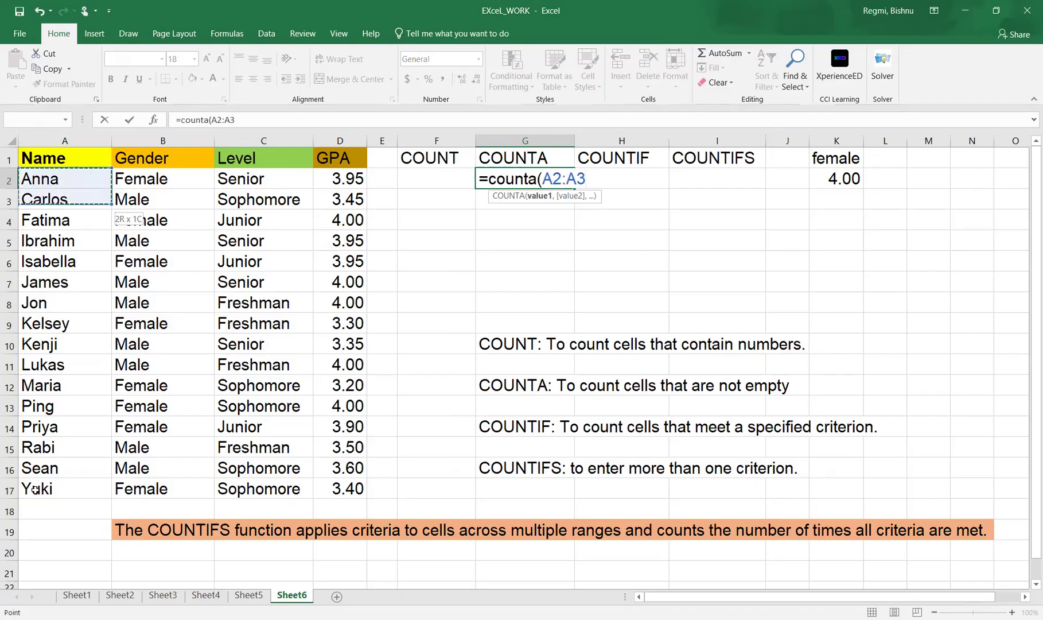
left_click_drag(34, 489, 34, 490)
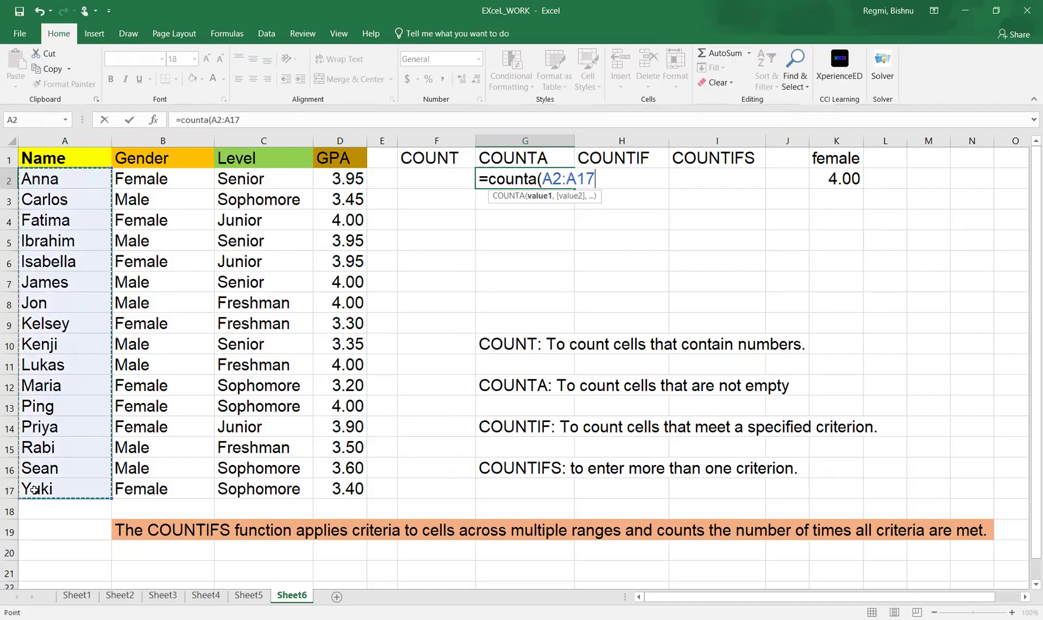
key("Return")
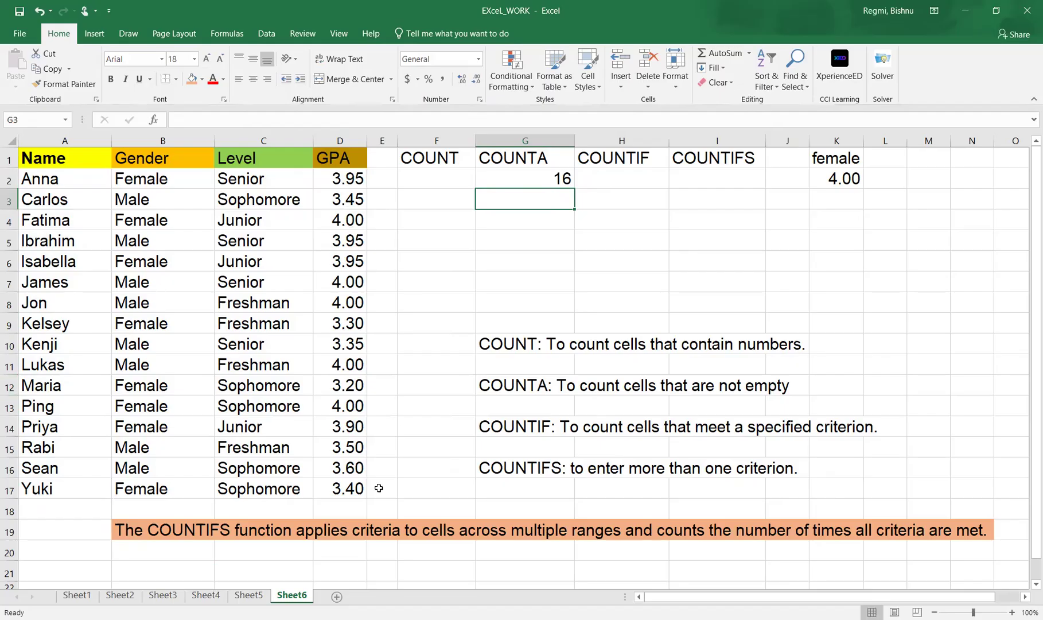
In cell F2, enter a COUNT formula that counts the numeric GPA cells D2:D17
left_click(437, 161)
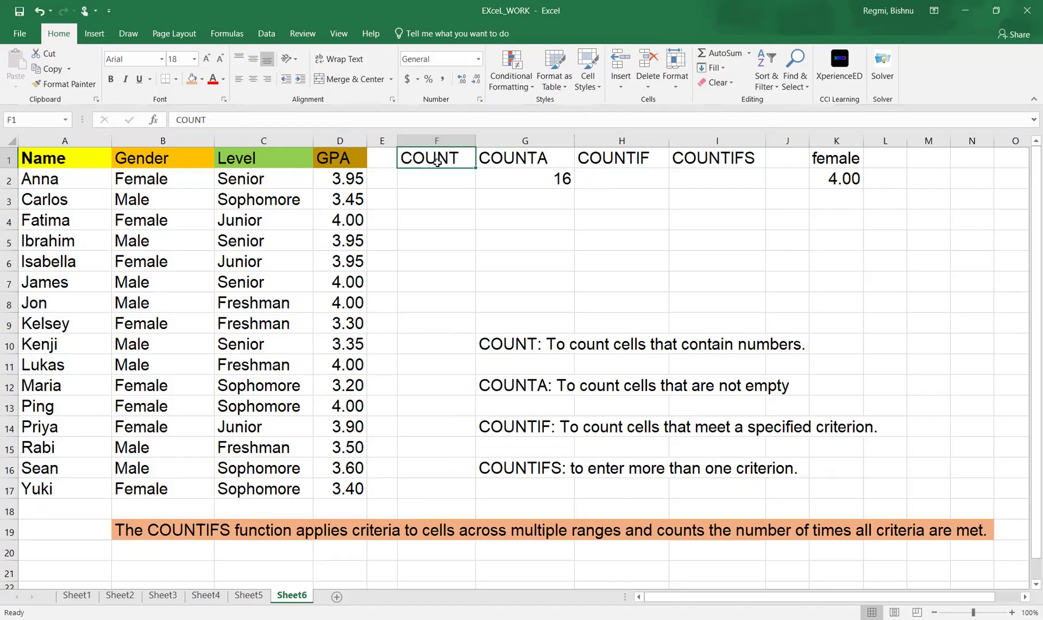
left_click(414, 180)
type("=")
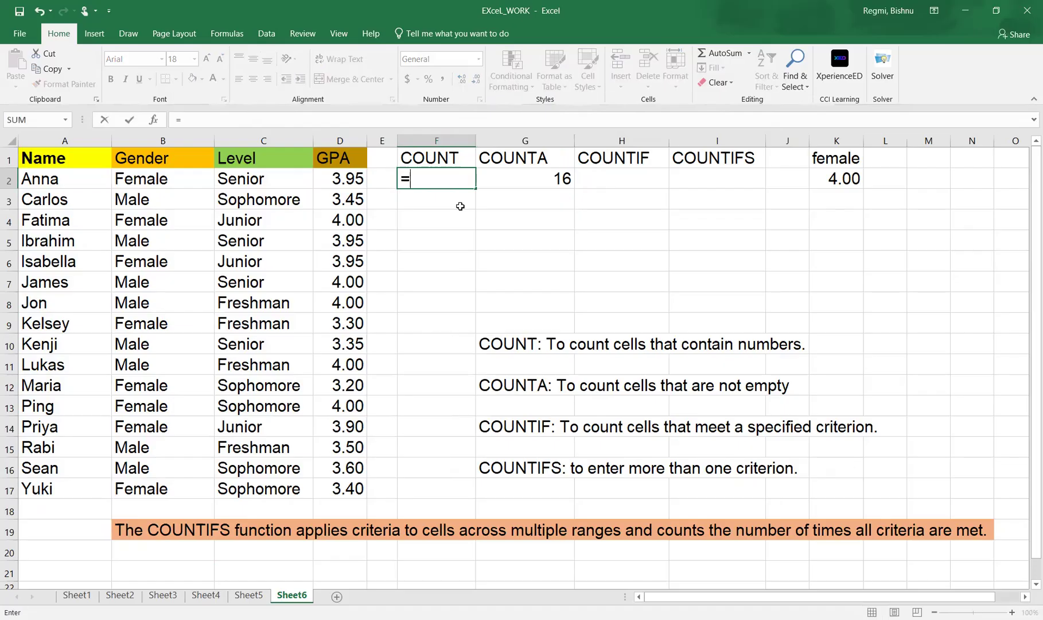
type("count(")
left_click(351, 182)
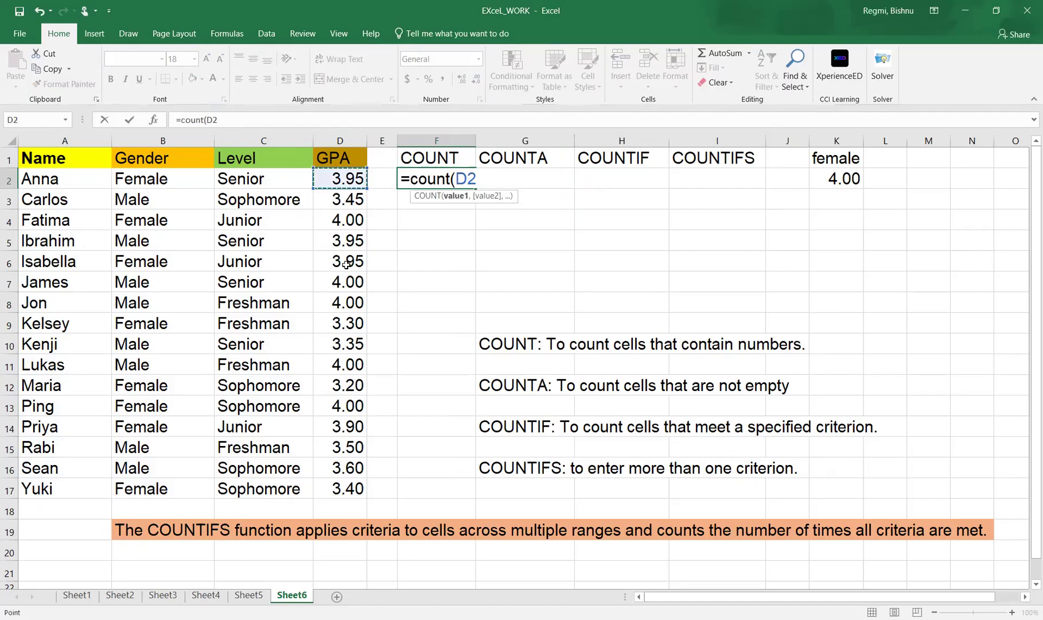
left_click(328, 489, "shift")
key("Return")
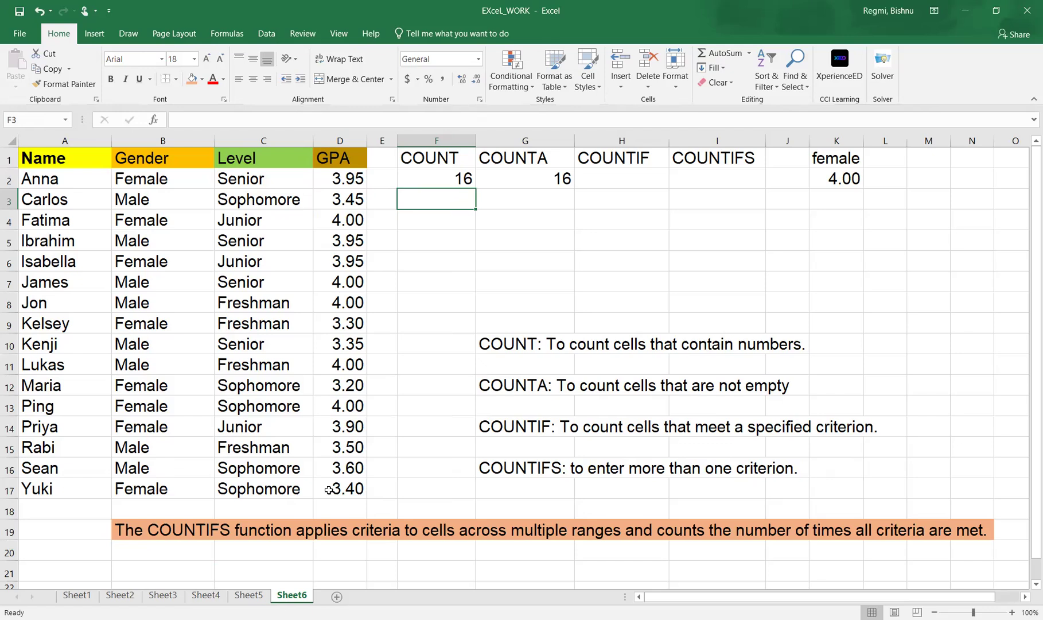
double_click(631, 157)
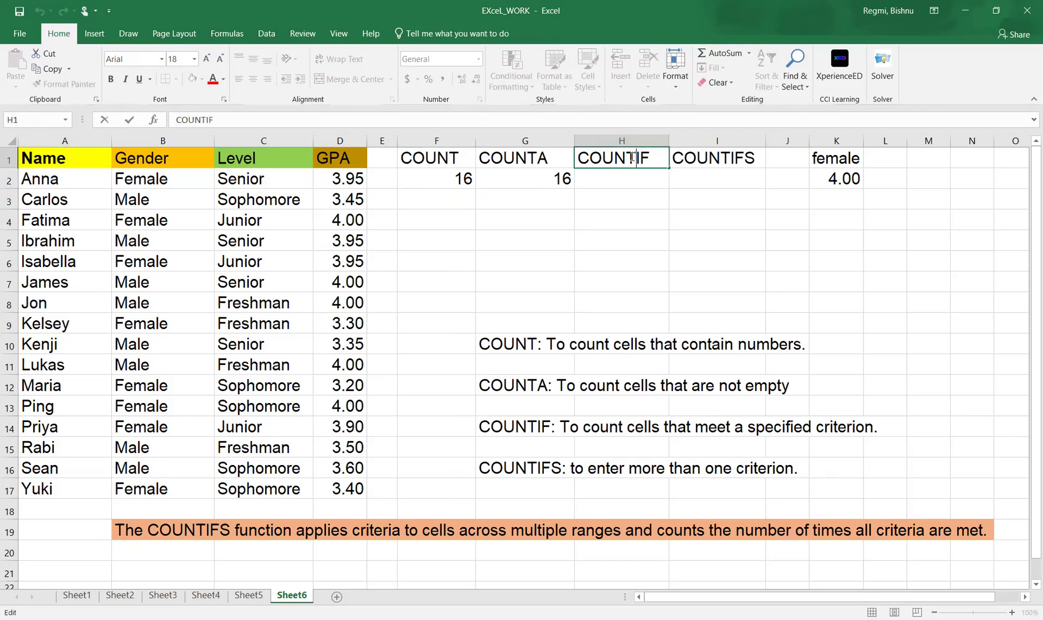
left_click(700, 164)
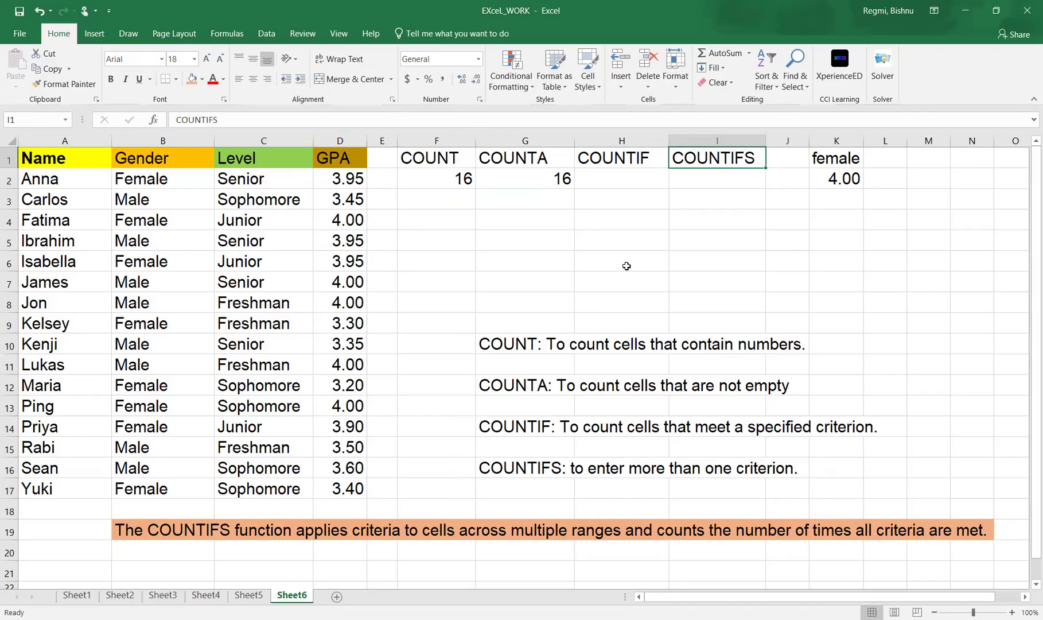
left_click(638, 158)
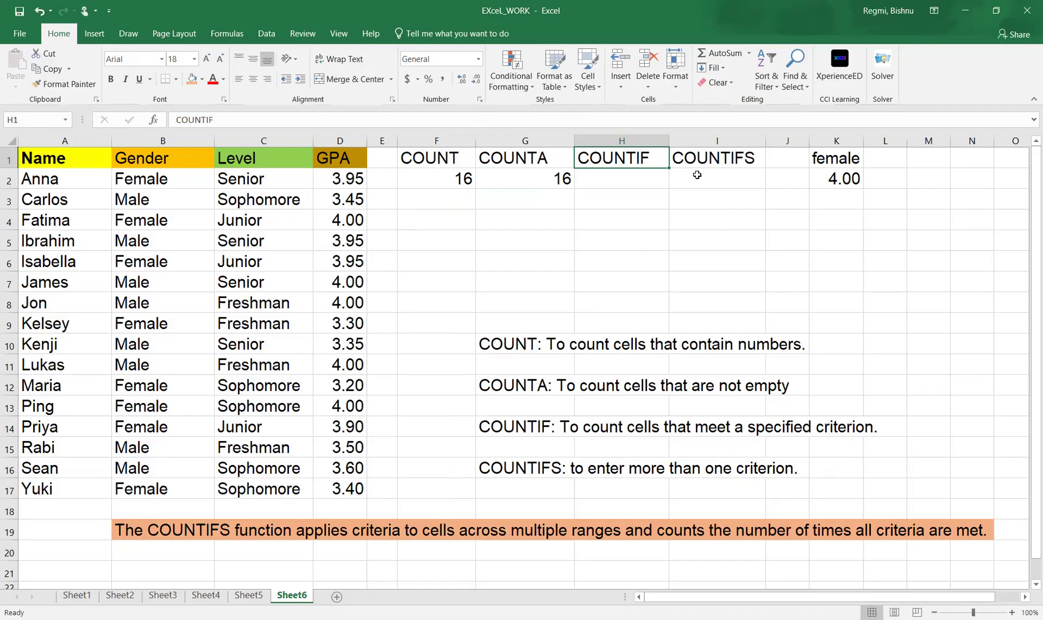
In cell H2, enter =countif(B2:B17,"female") to count the female students in the Gender column
left_click(614, 180)
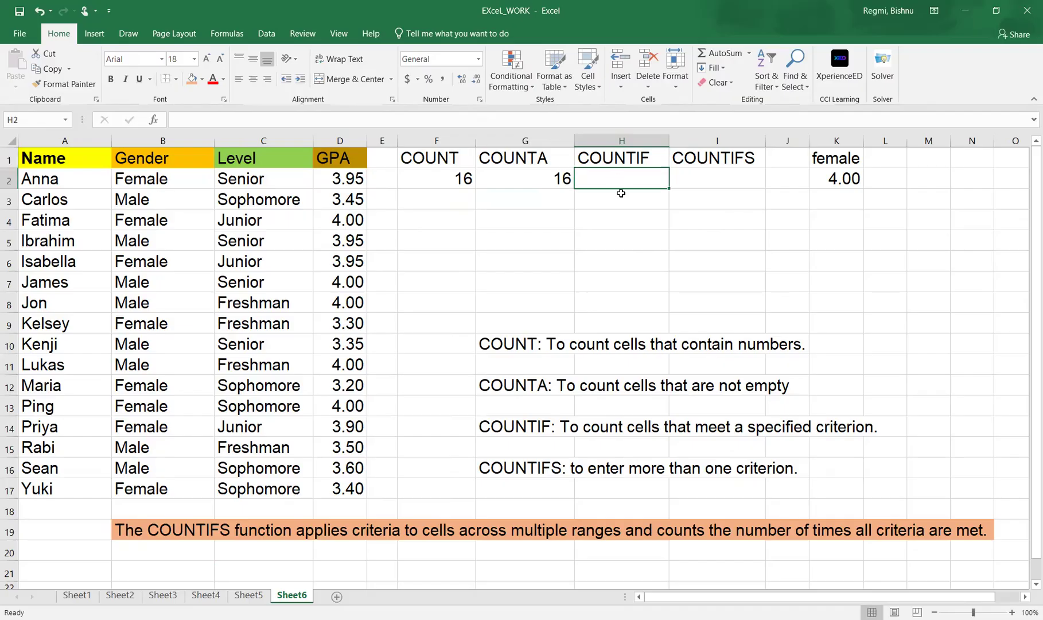
type("=")
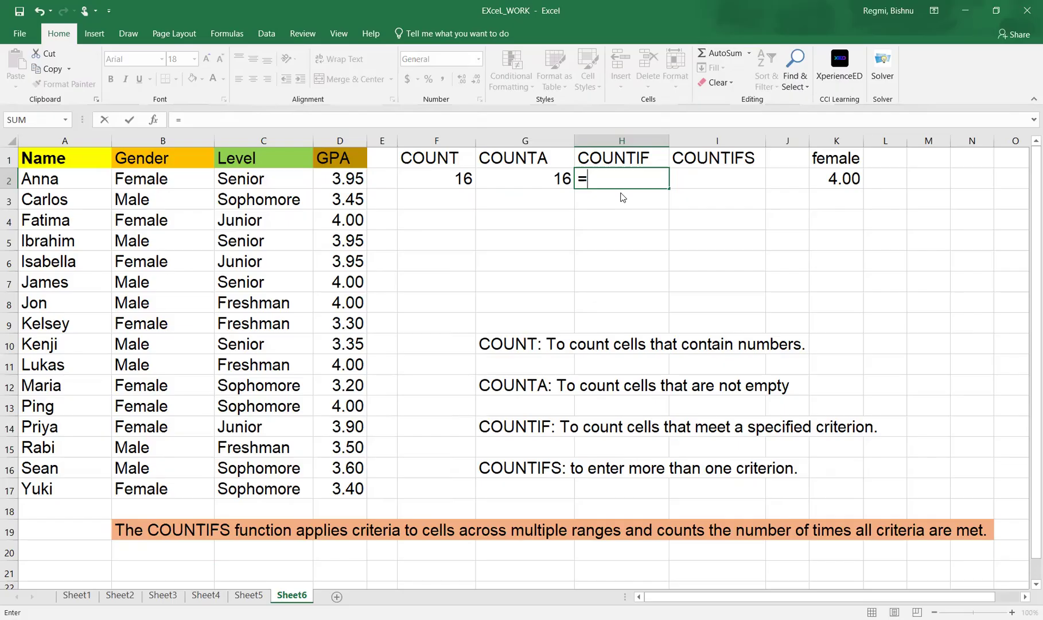
type("count")
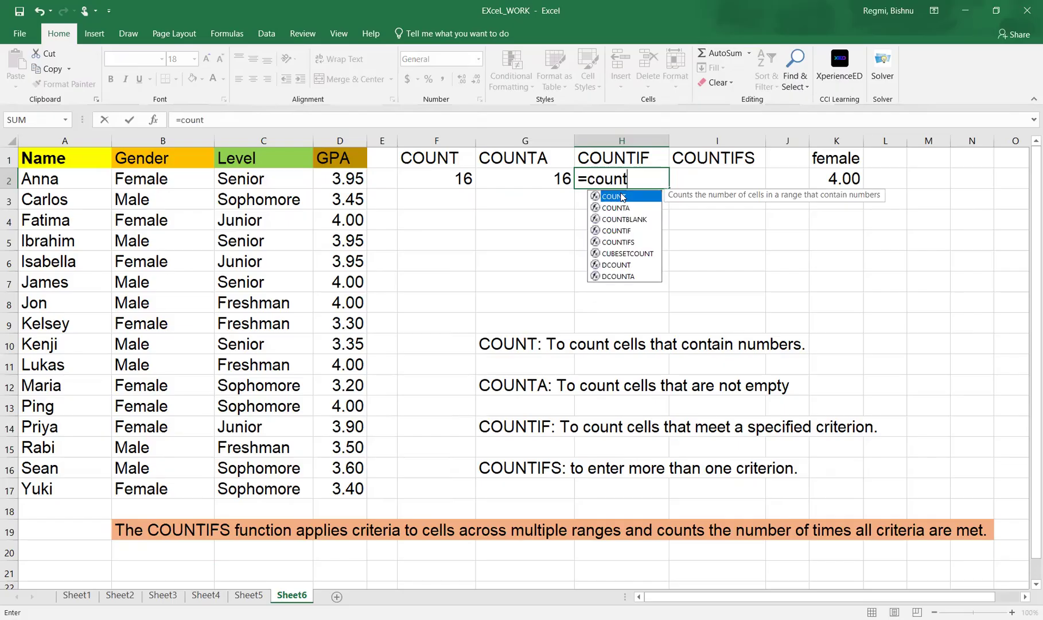
type("if")
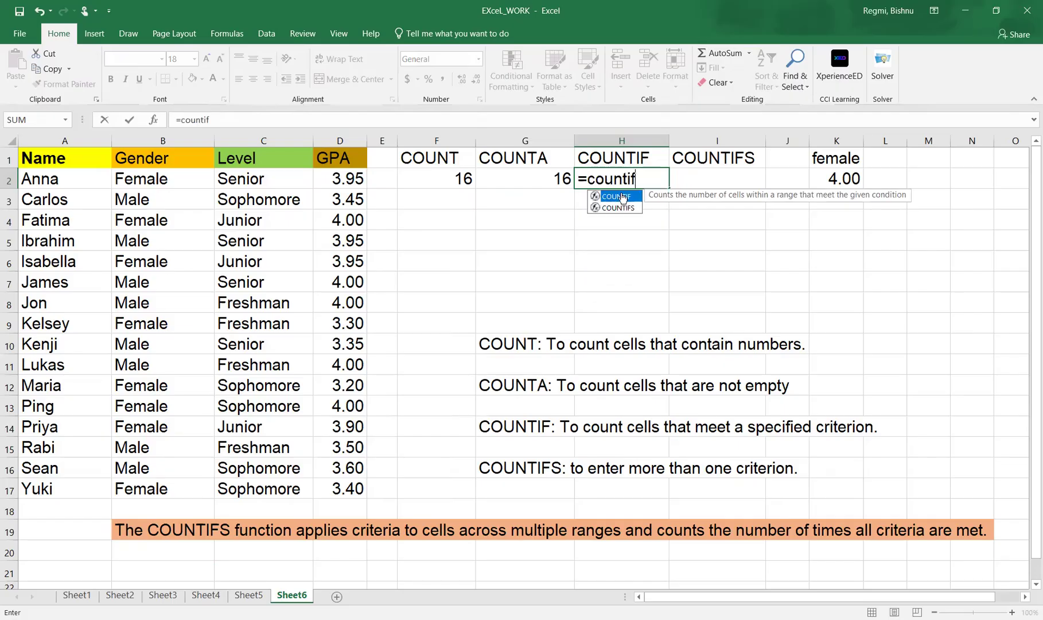
type("(")
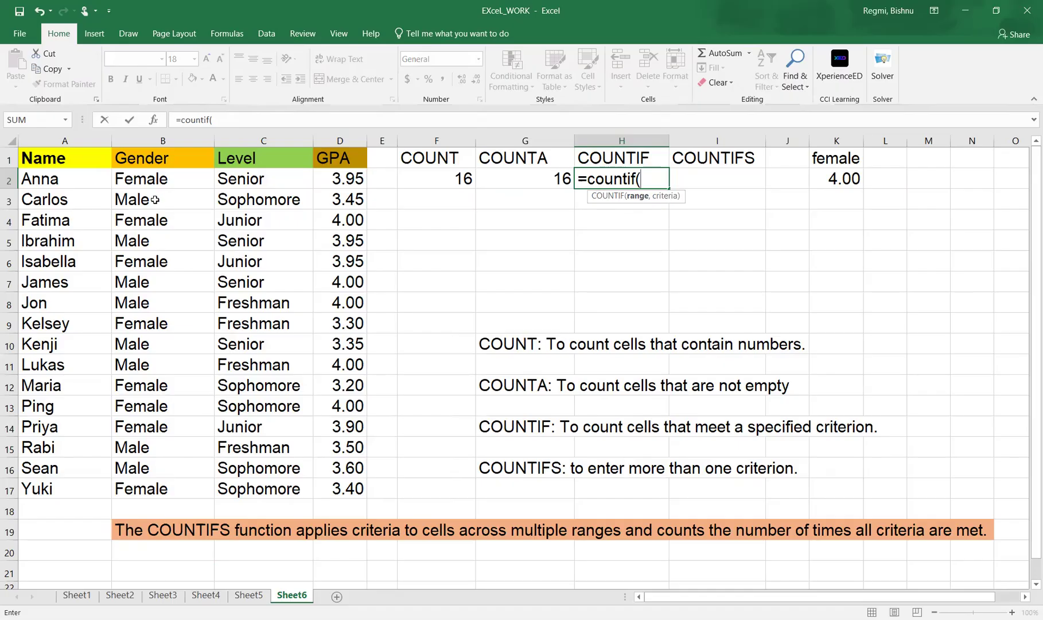
left_click(144, 182)
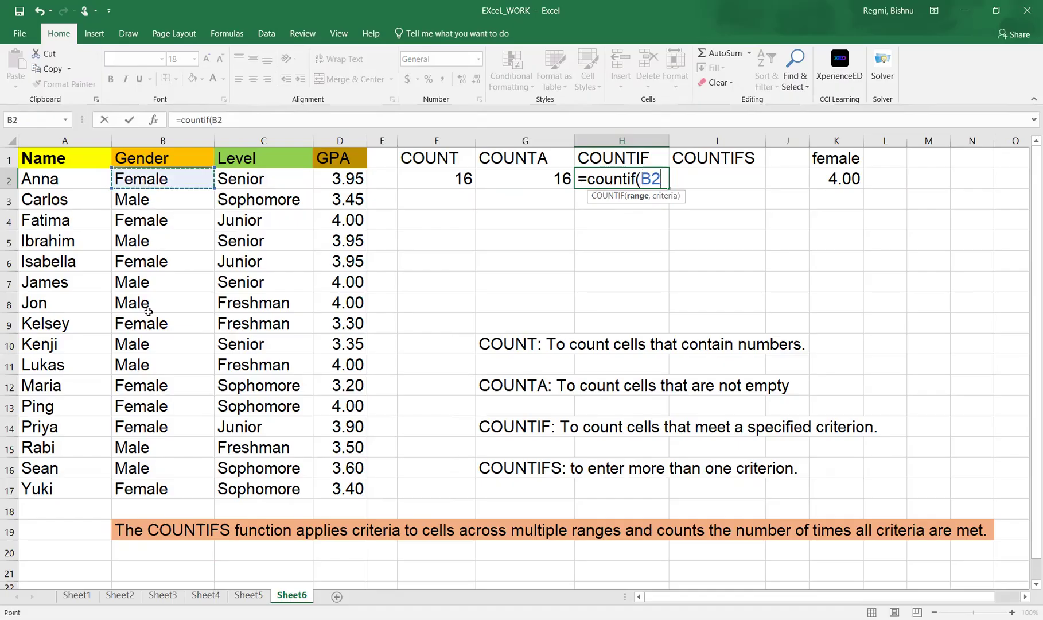
left_click(153, 488, "shift")
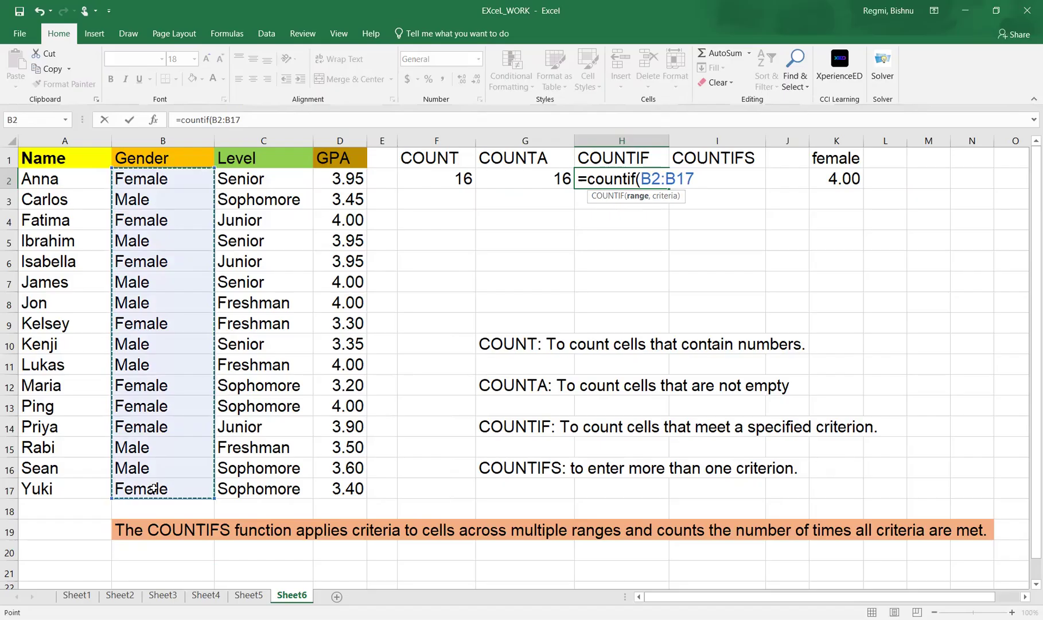
type(",")
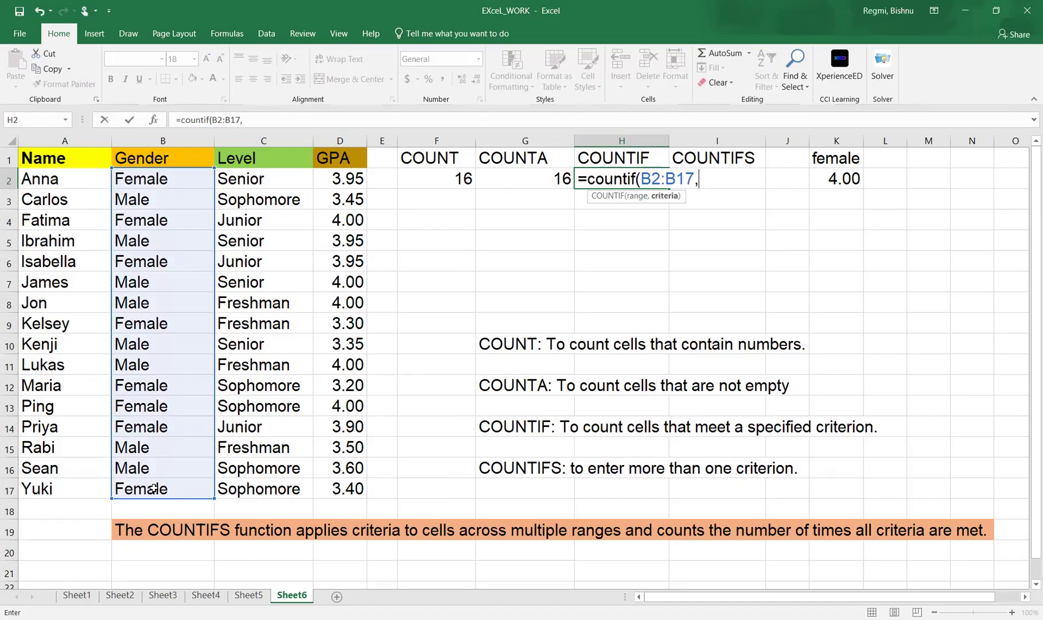
type("\"female\"")
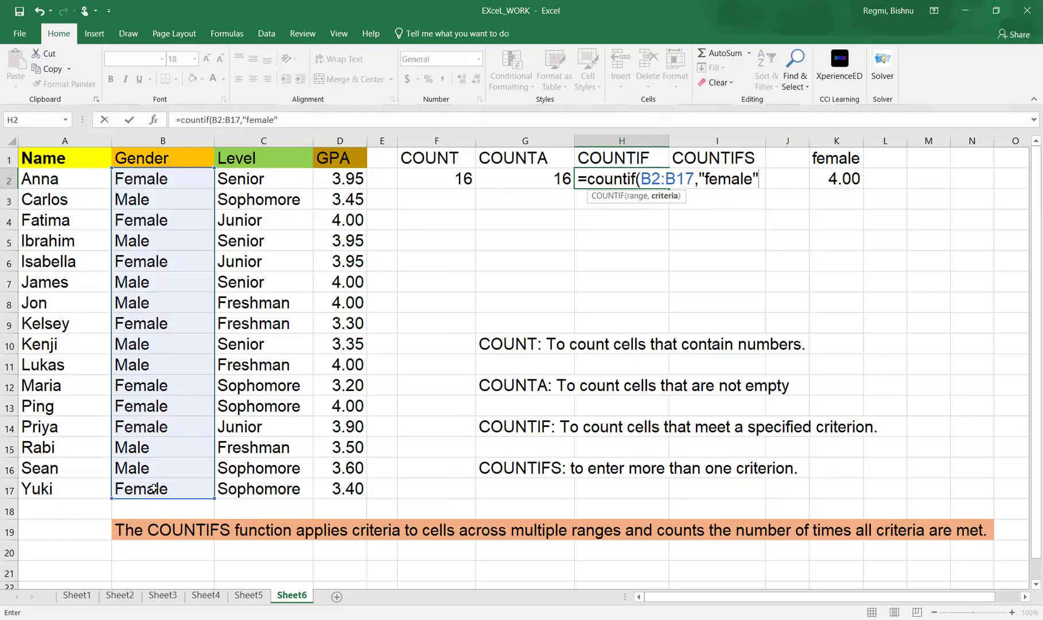
type(")")
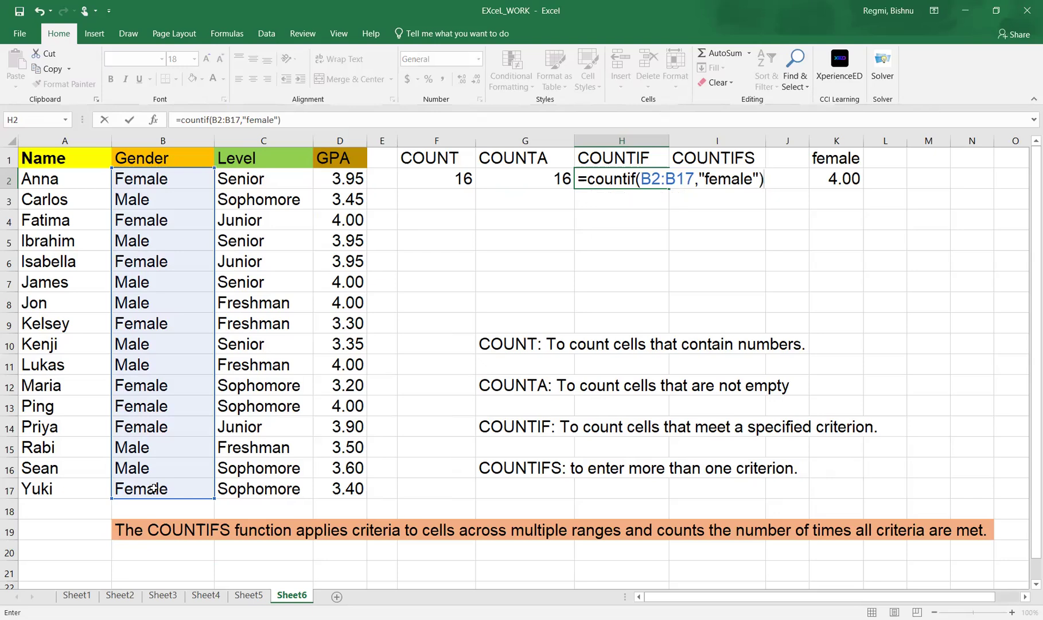
key("Return")
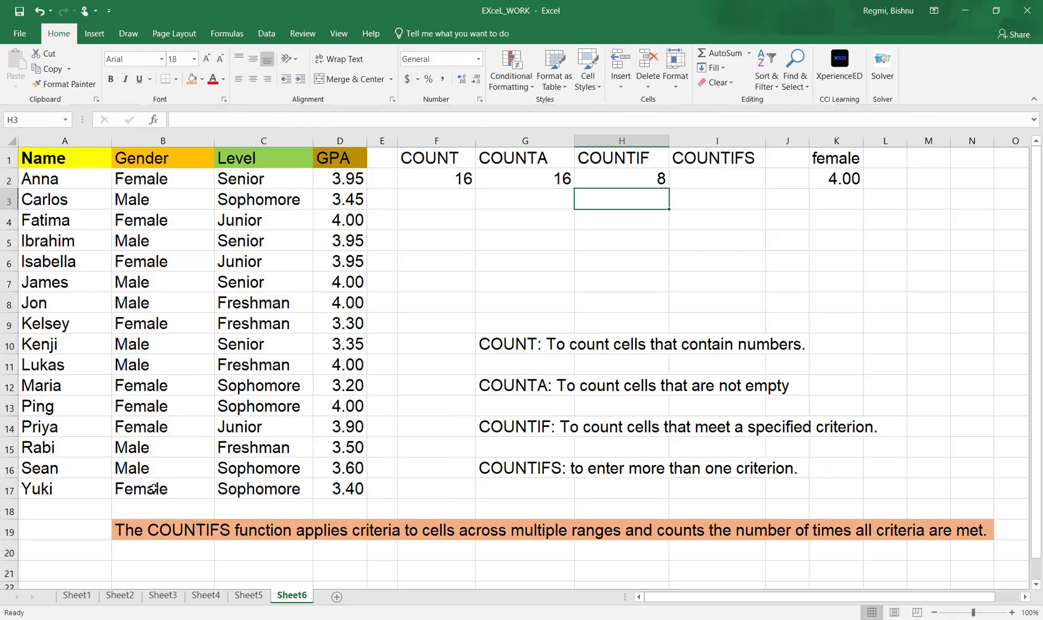
In cell H3, enter a COUNTIF formula over B2:B17 that takes its criterion from cell K1
type("=")
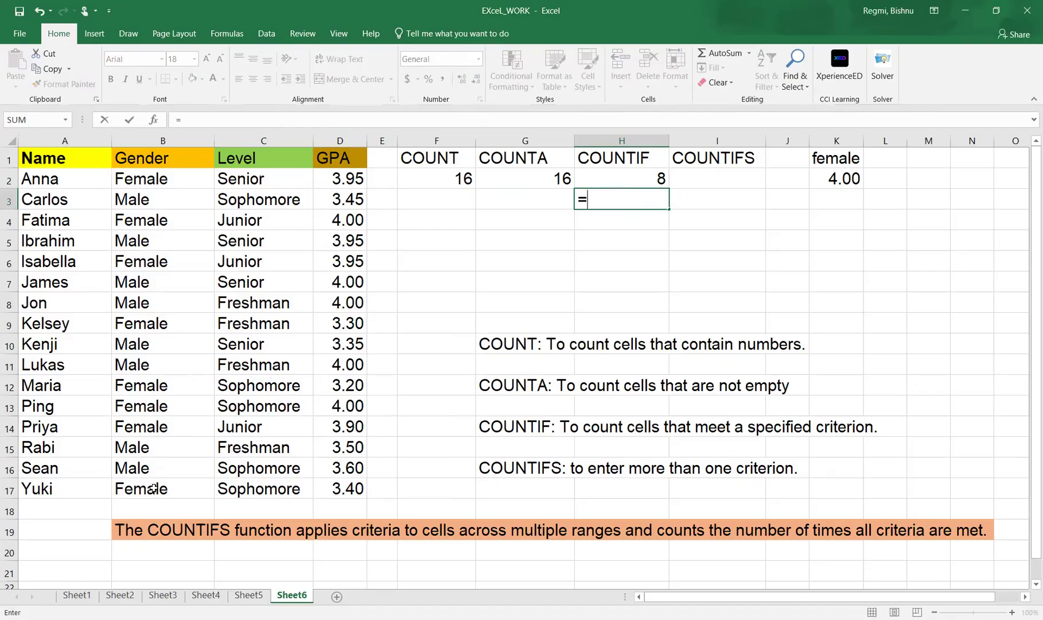
type("coun")
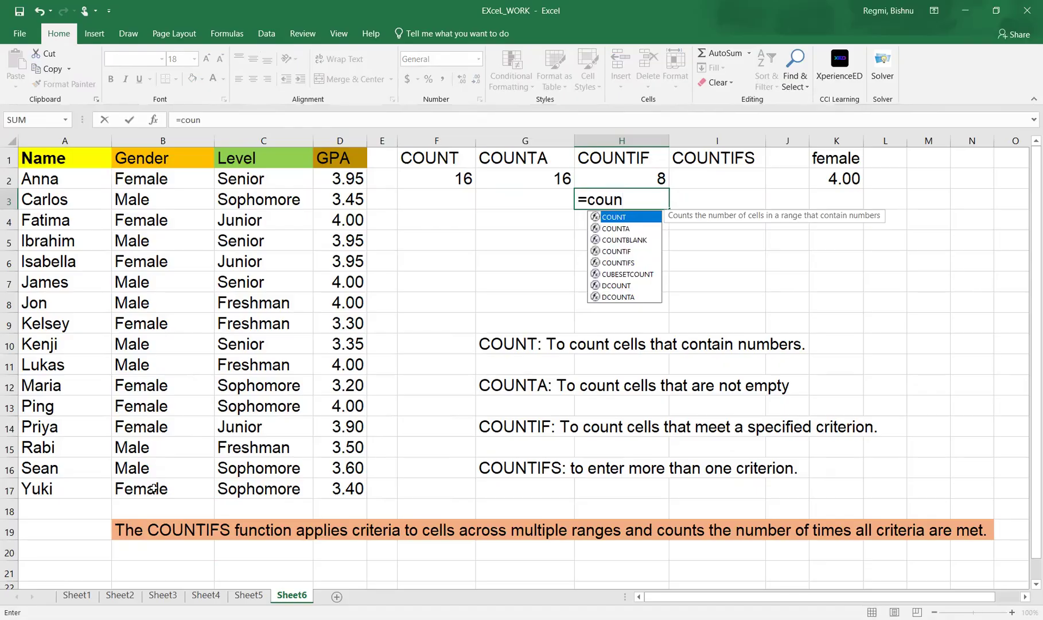
type("tif")
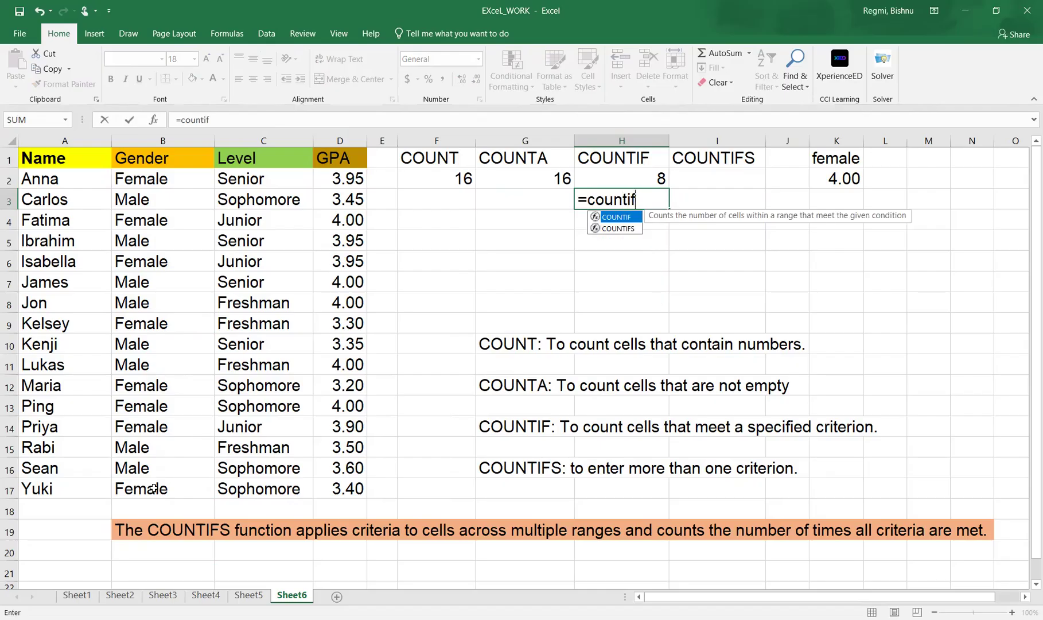
type("(")
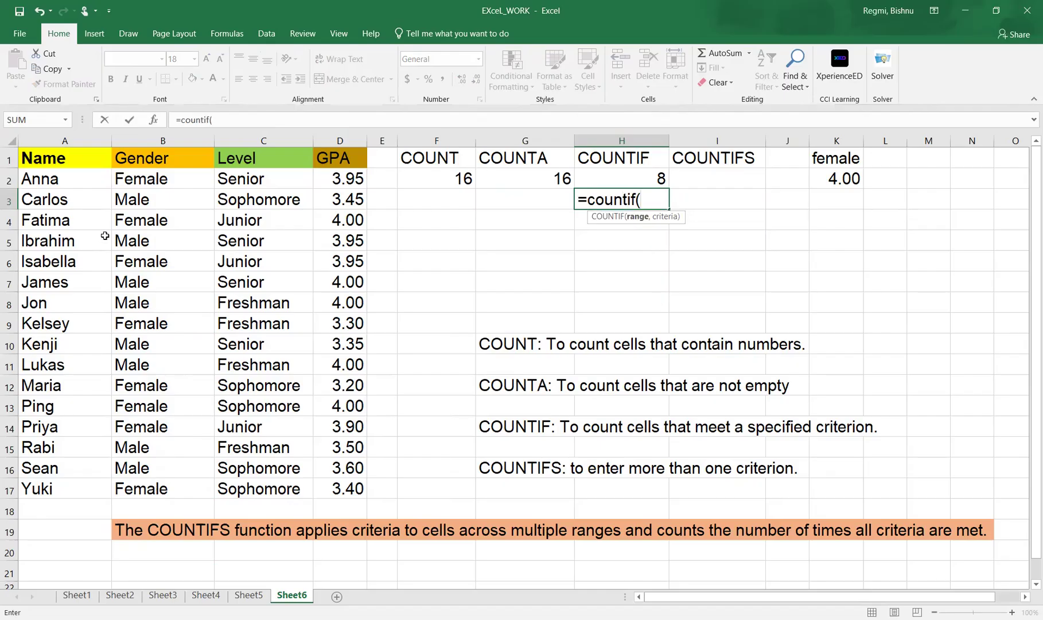
left_click(135, 184)
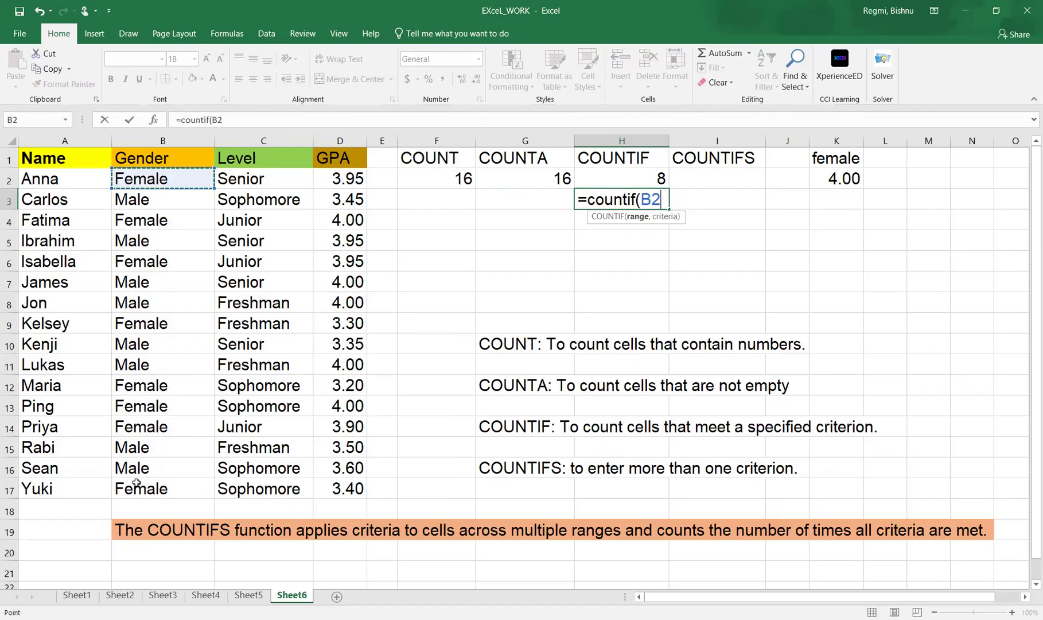
left_click_drag(135, 184, 137, 483)
type(",")
left_click(836, 158)
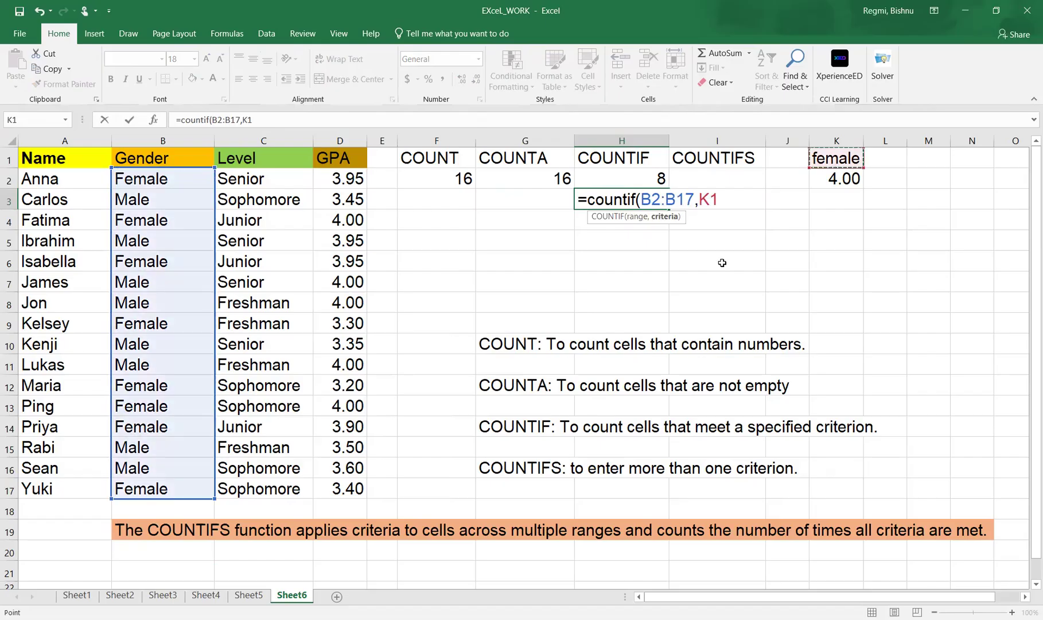
key("Return")
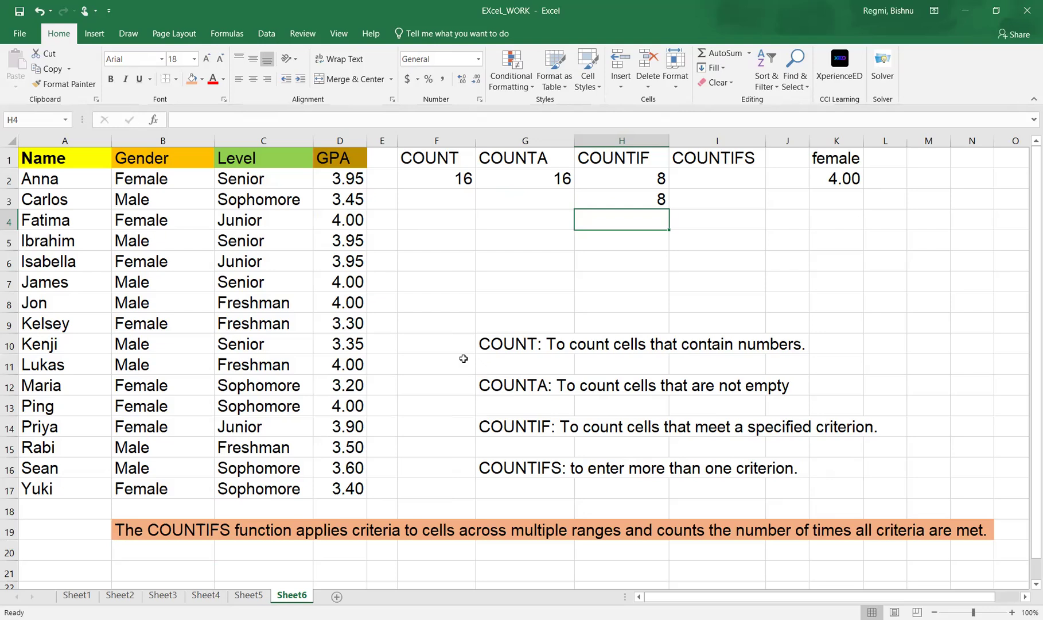
In cell H4, enter =countif(D2:D17, "4.00") to count the students with a GPA of 4.00
type("=")
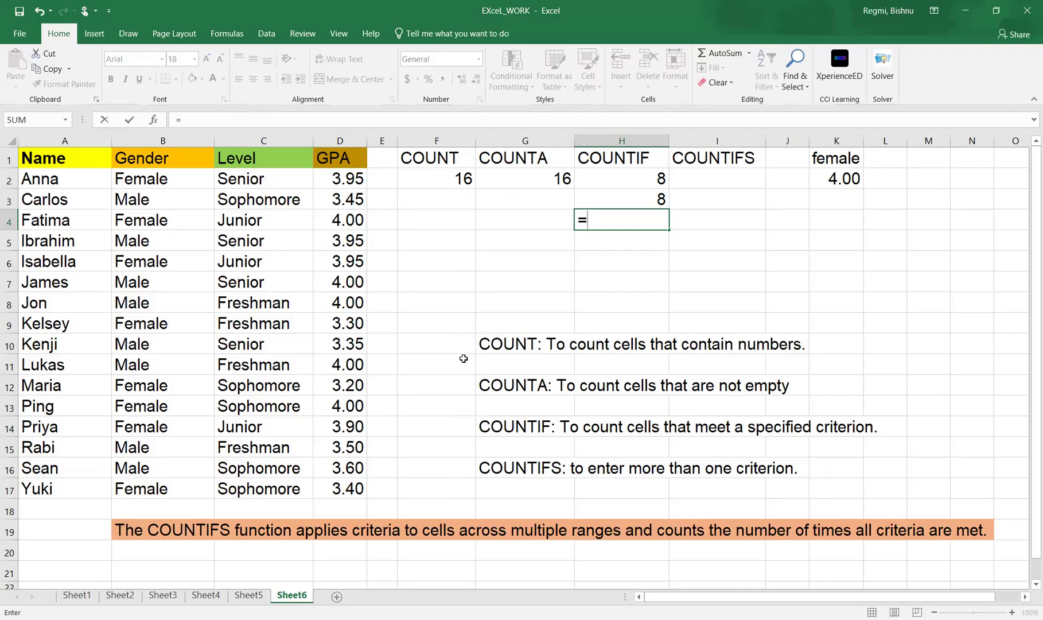
type("count")
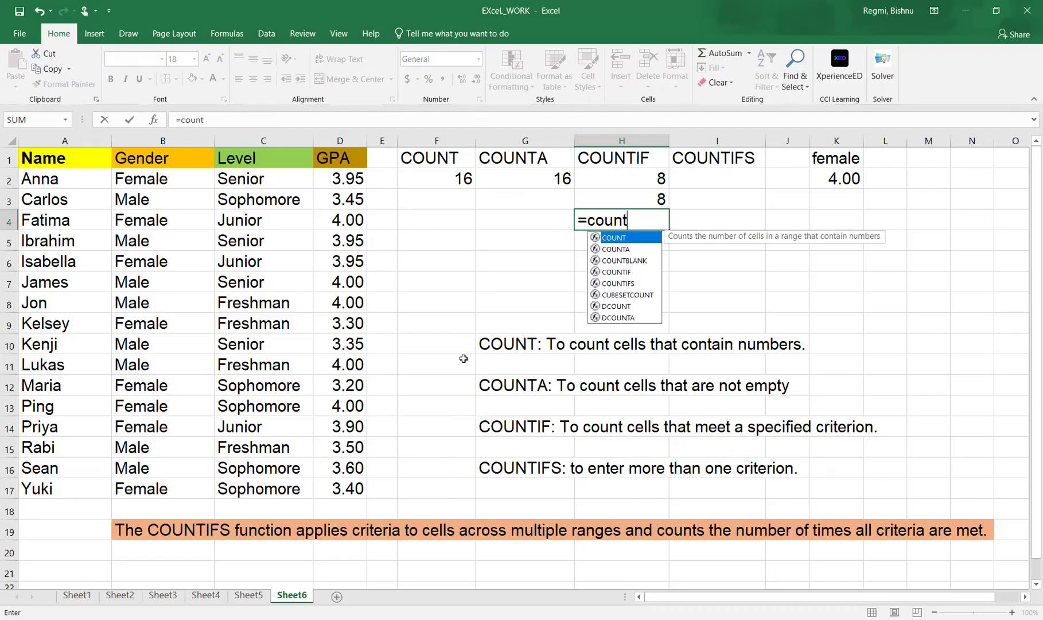
type("if")
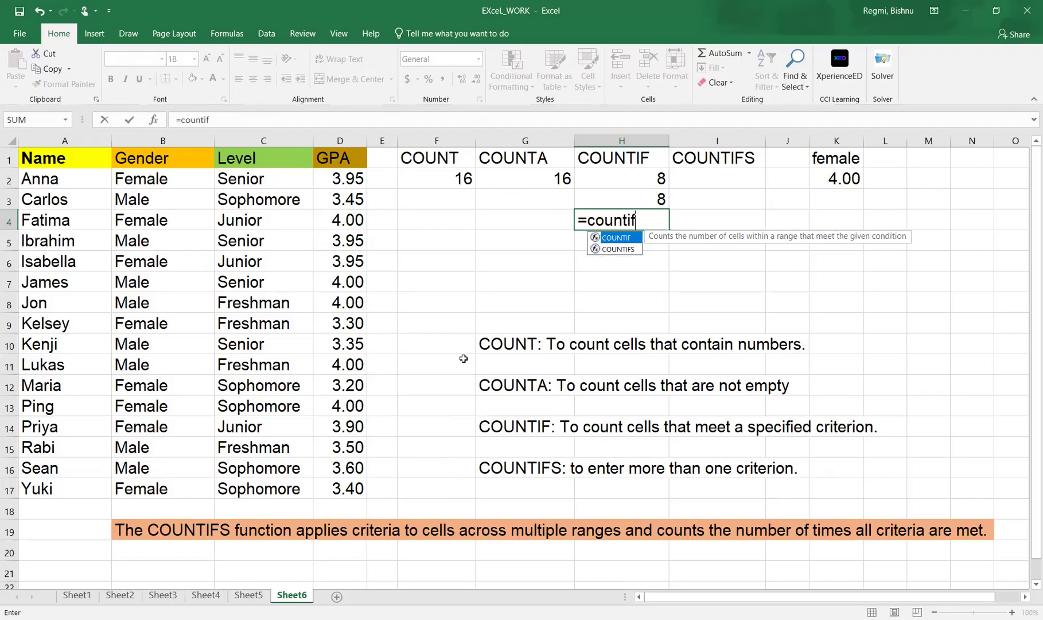
type("(")
left_click(355, 179)
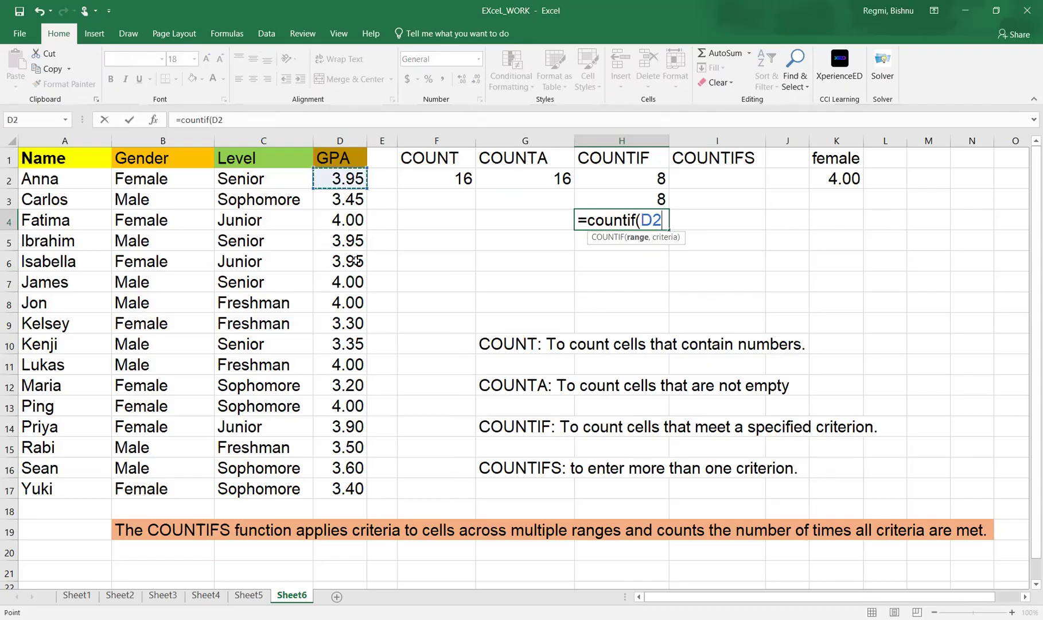
left_click(356, 487, "shift")
type(", \"")
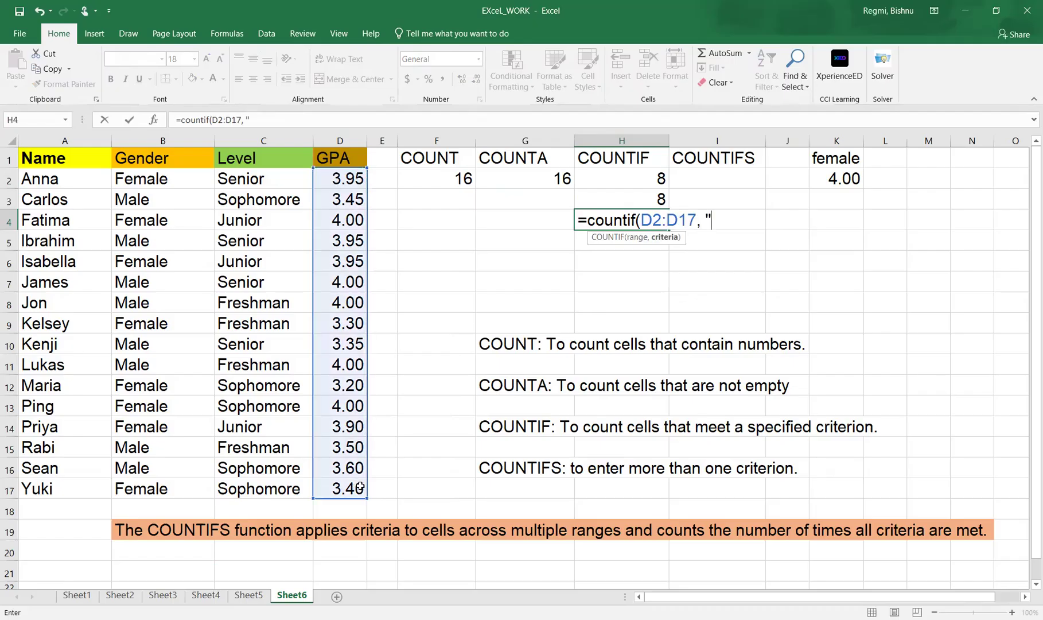
type("4.00\")")
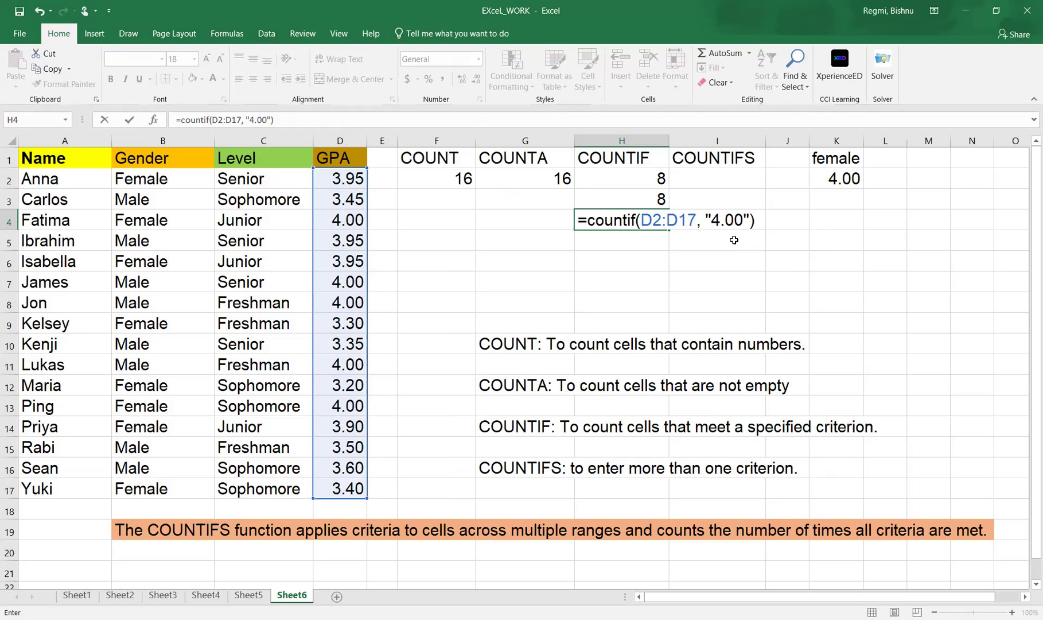
key("Return")
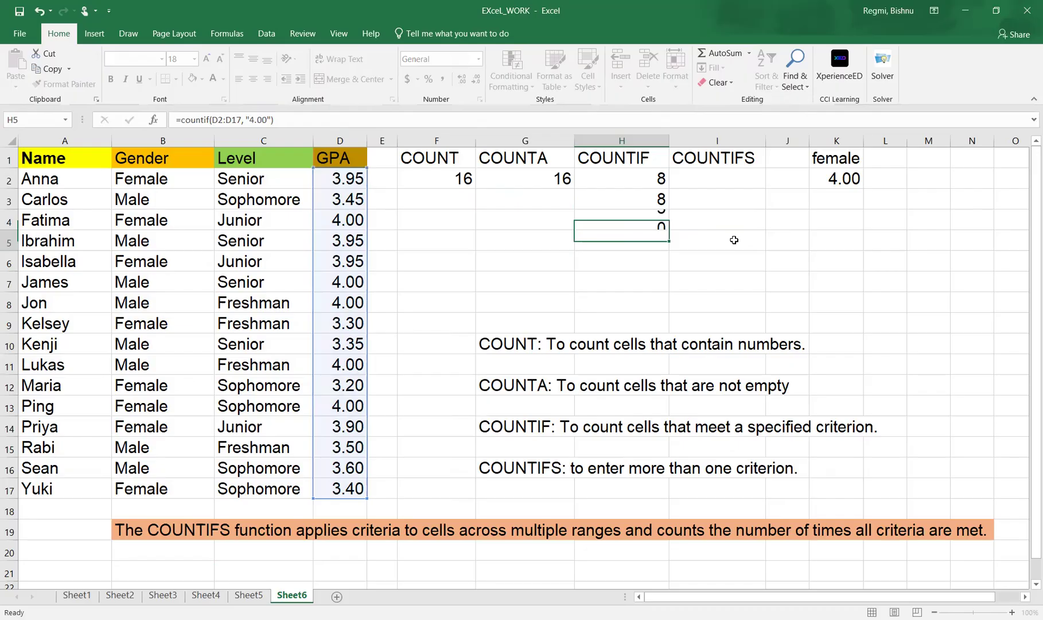
left_click(647, 221)
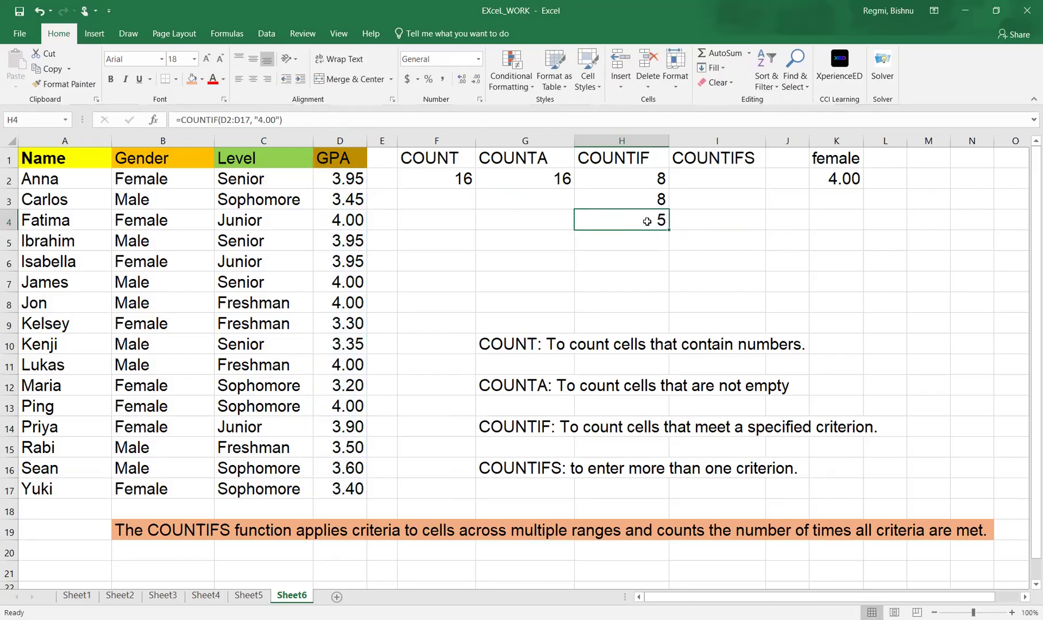
In cell H5, enter =countif(D2:D17,">3.50") to count the students whose GPA is above 3.50
left_click(648, 243)
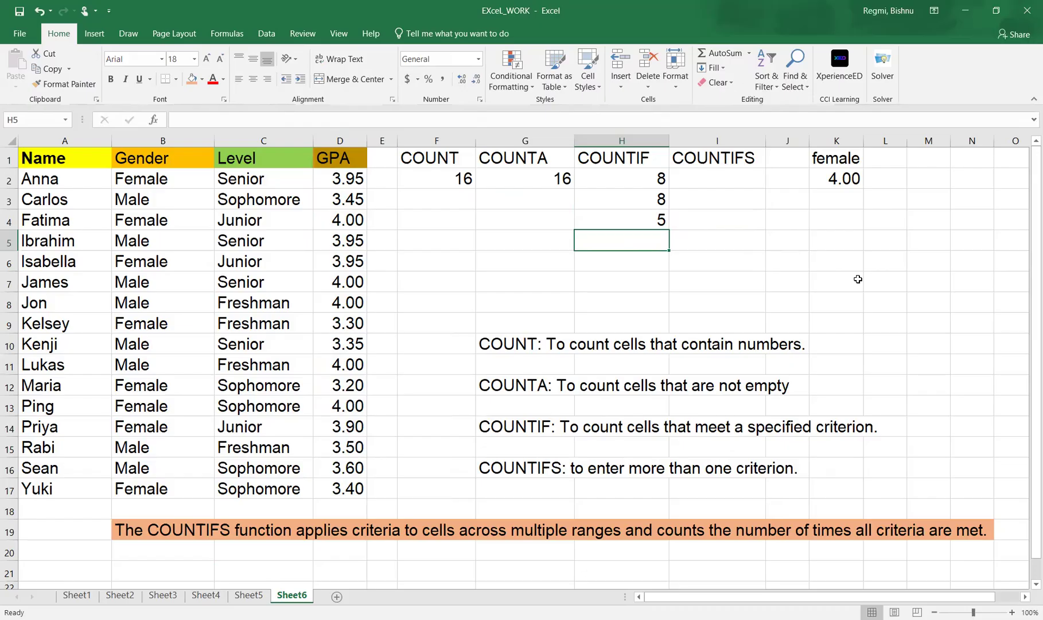
type("=")
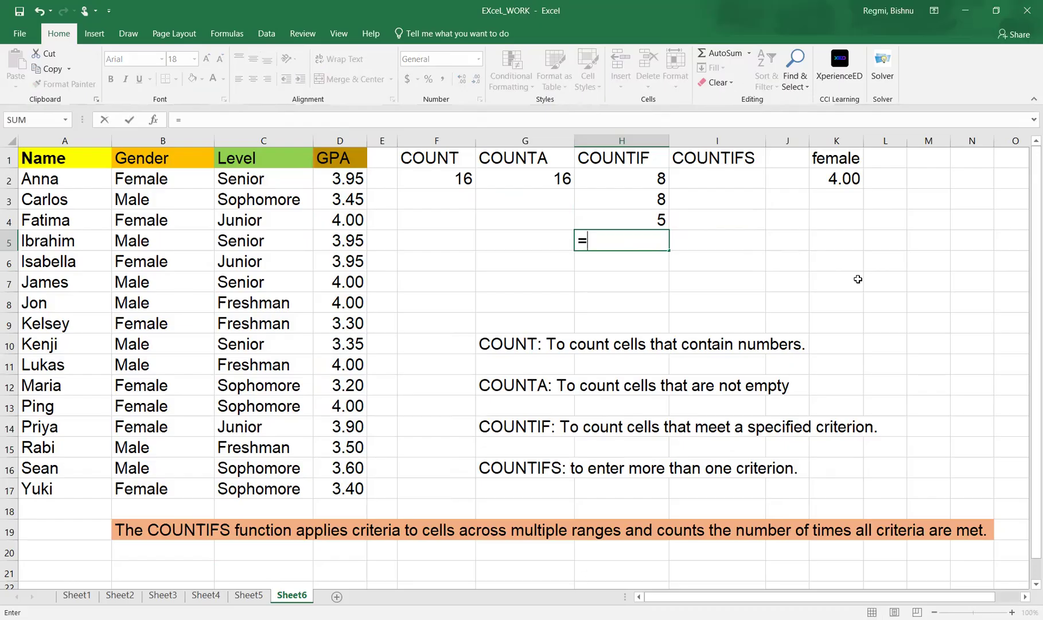
type("counif")
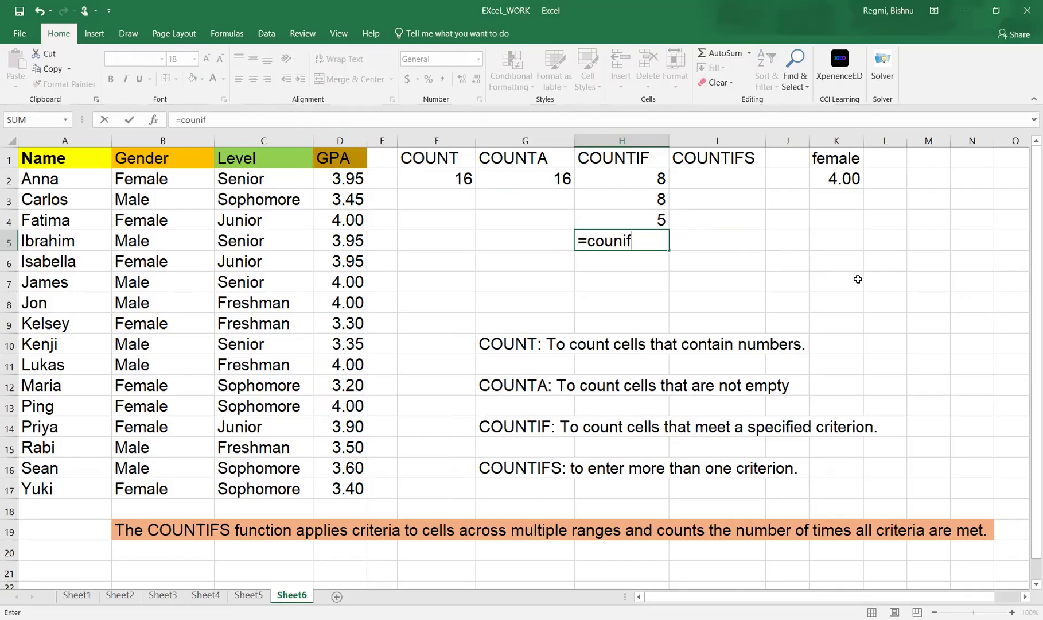
key("BackSpace")
key("BackSpace")
type("t")
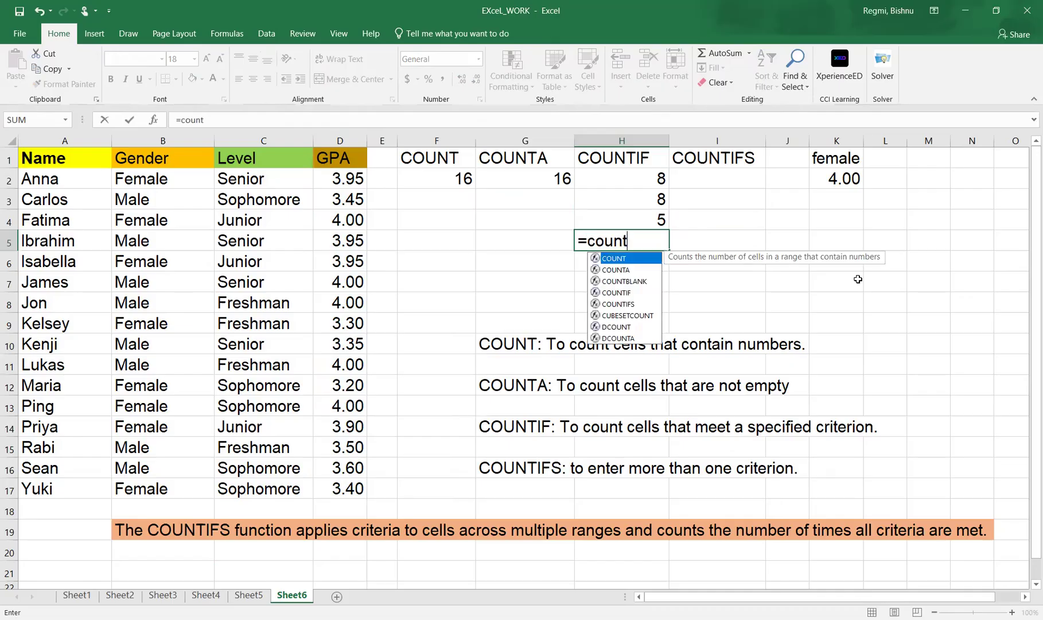
type("if")
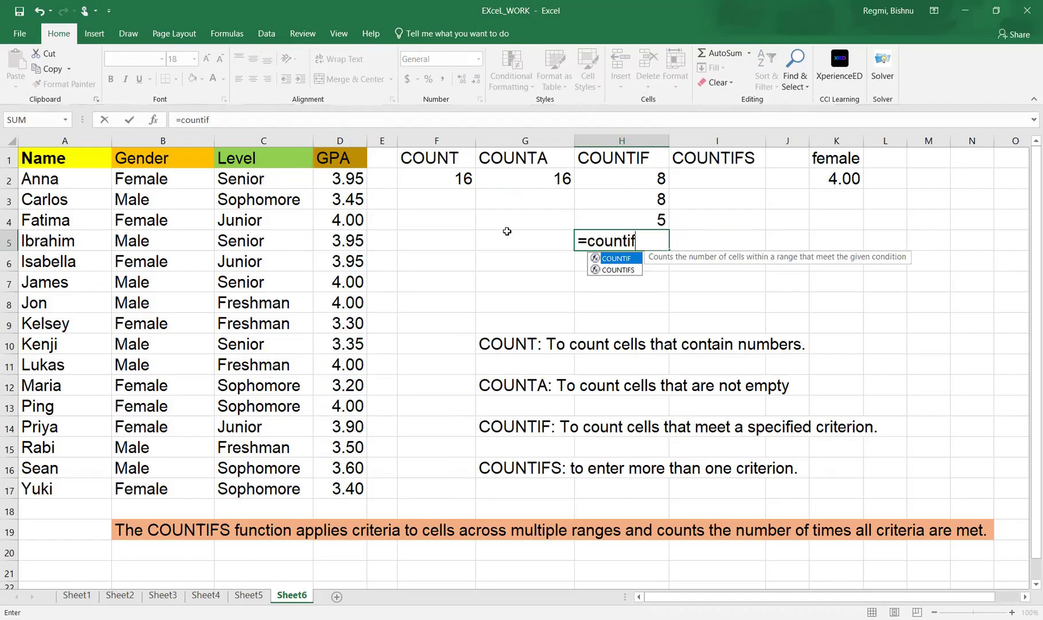
type("(")
left_click(332, 178)
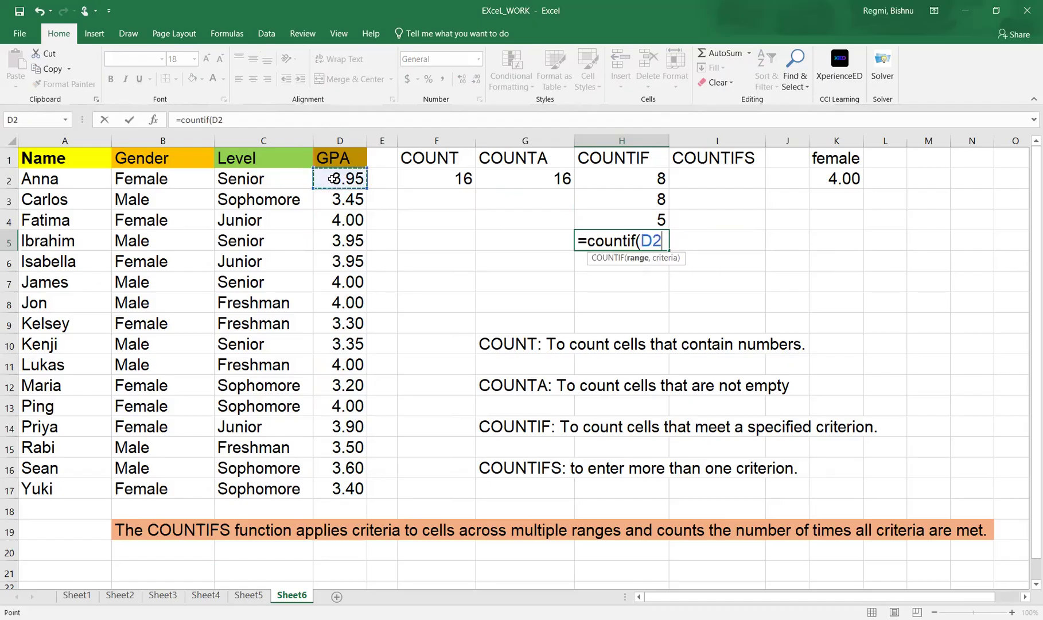
left_click(346, 488, "shift")
type(",\"")
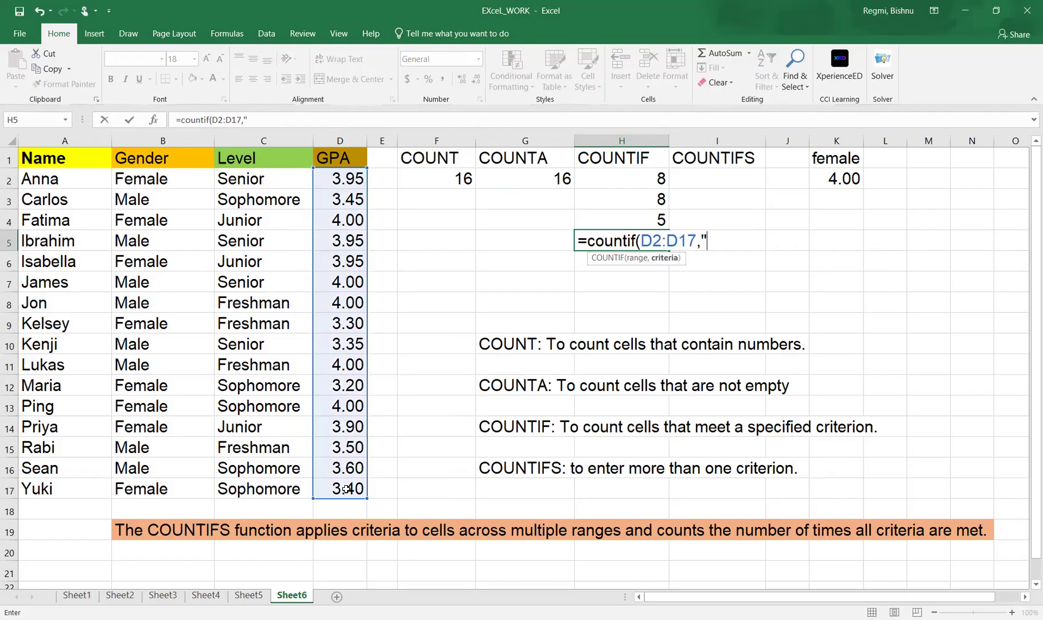
type(">3.50\"")
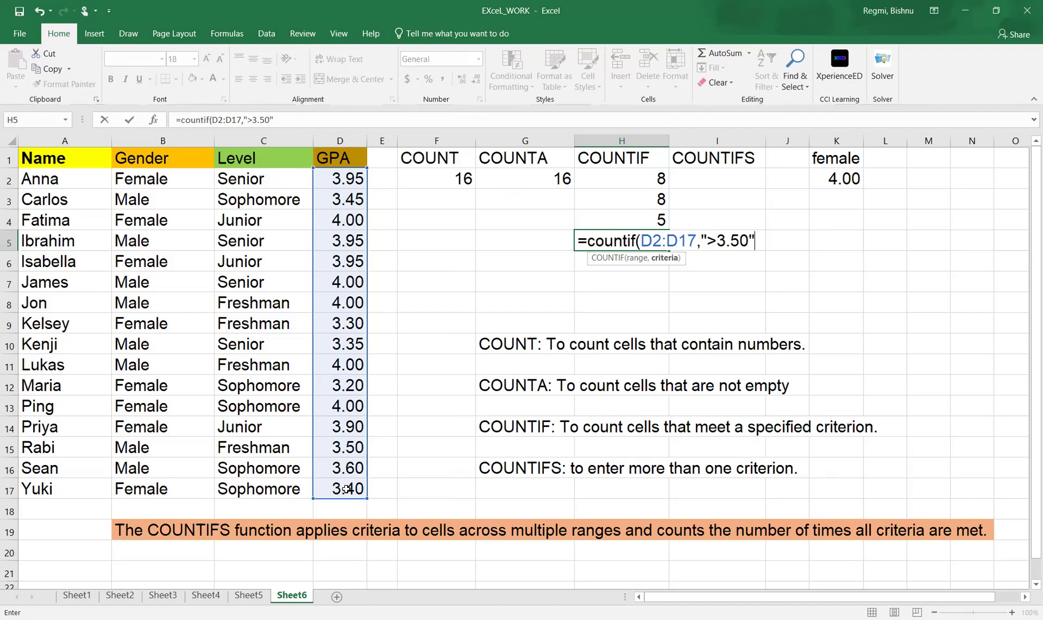
type(")")
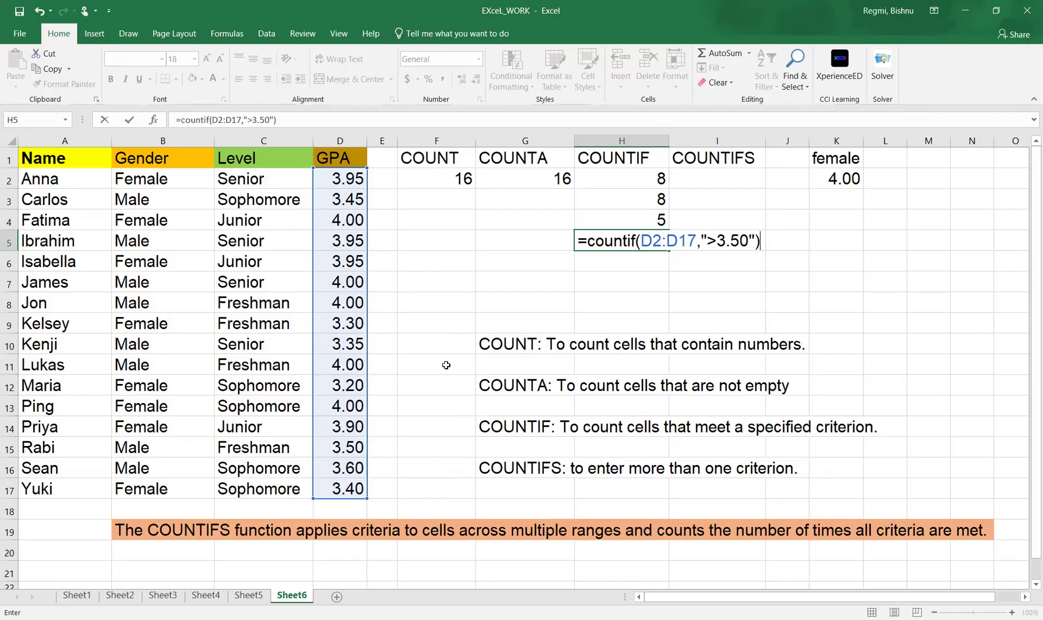
key("Return")
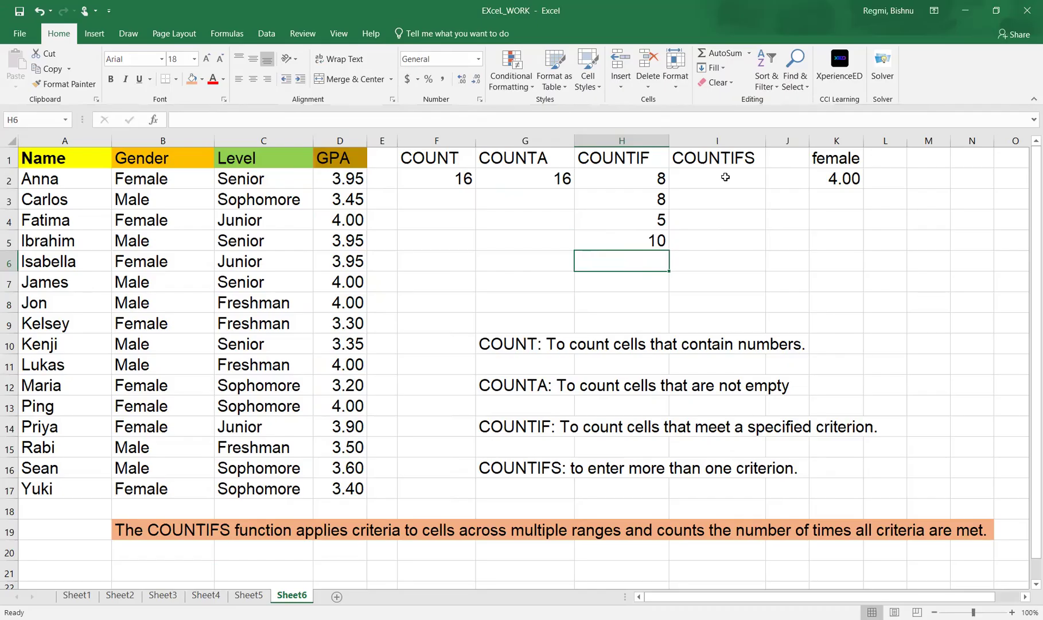
In cell I2, start a COUNTIFS formula with the Gender range B2:B17 and the criterion "female"
left_click(152, 180)
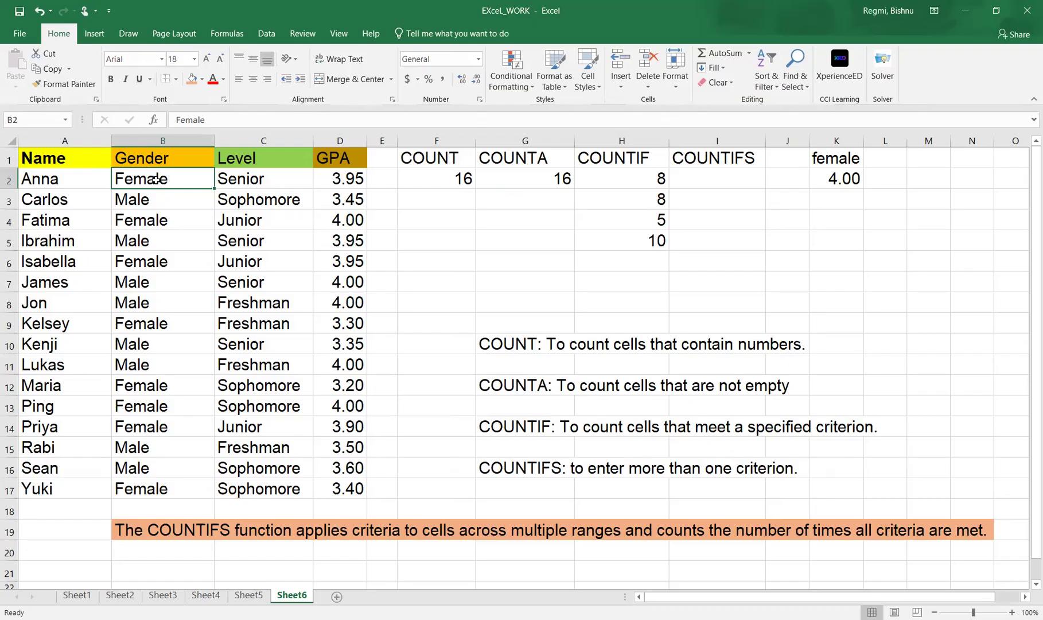
left_click(233, 183)
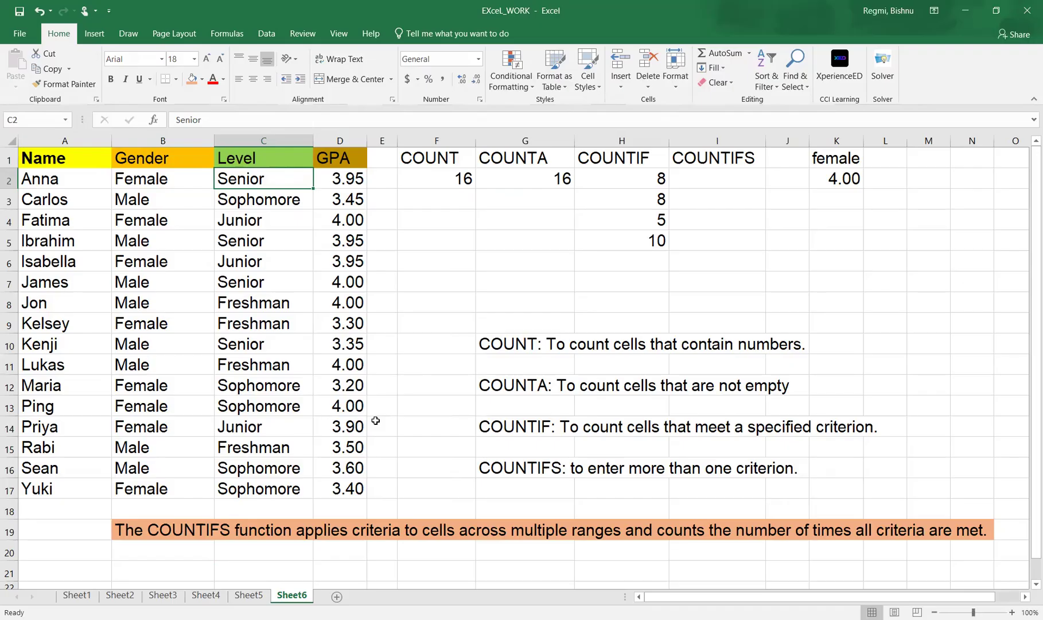
left_click(715, 177)
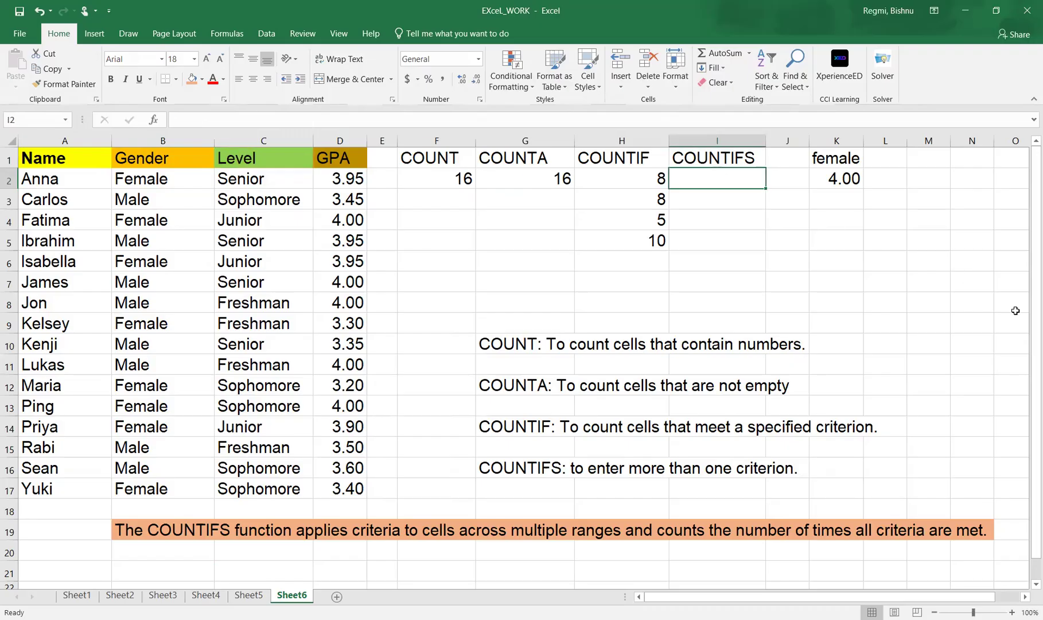
type("=")
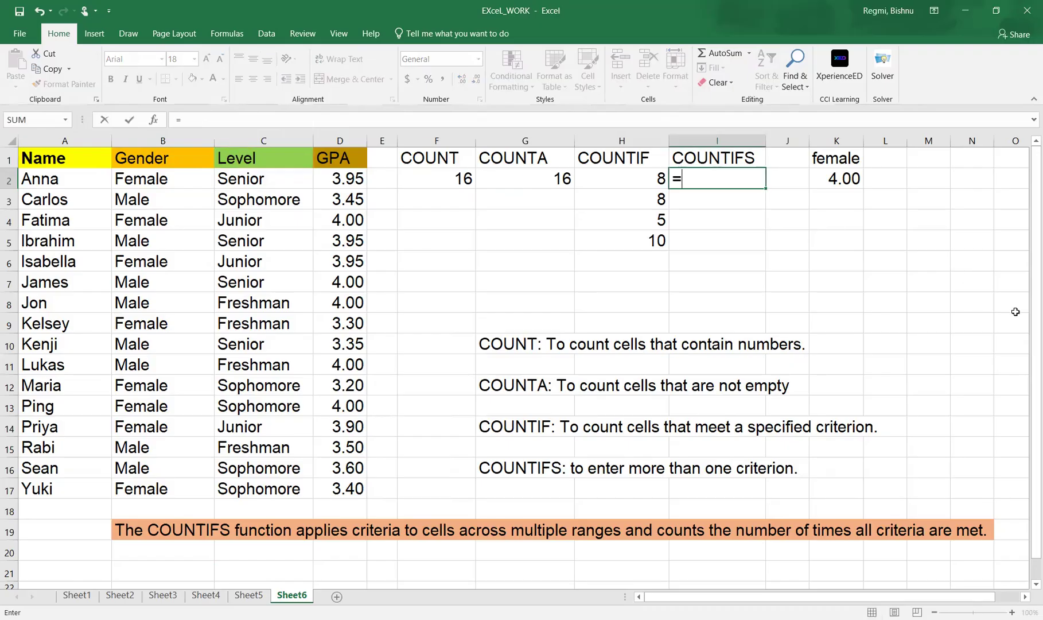
type("cou")
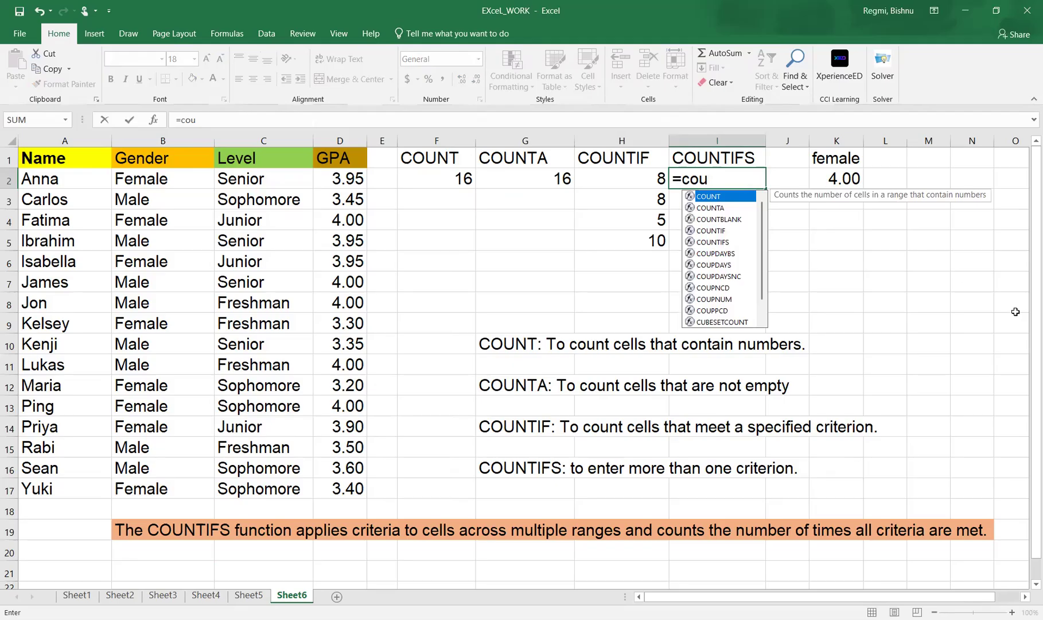
type("ntif")
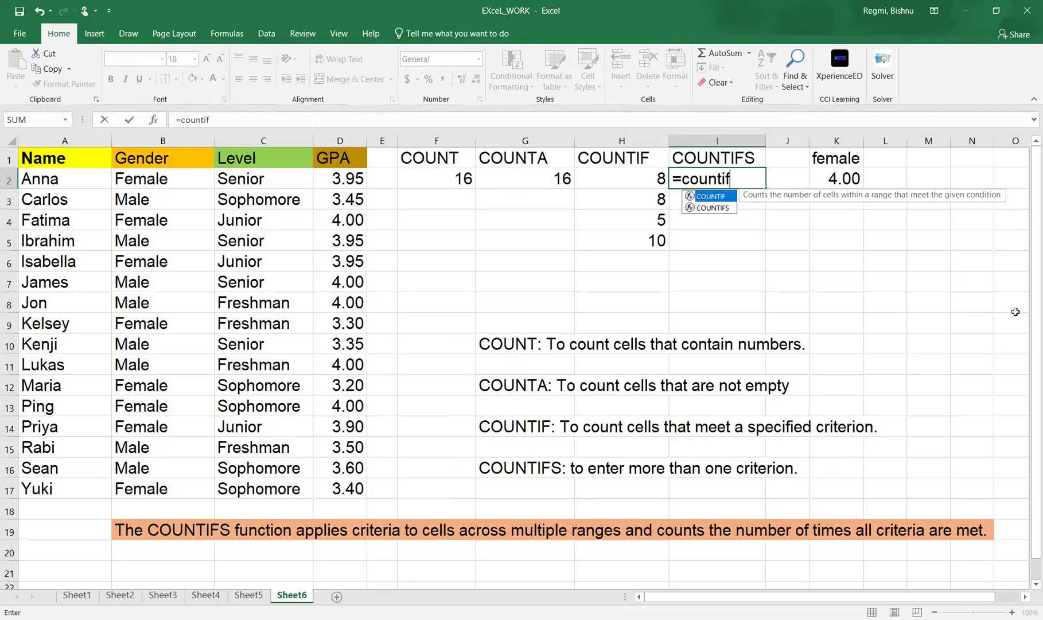
type("s(")
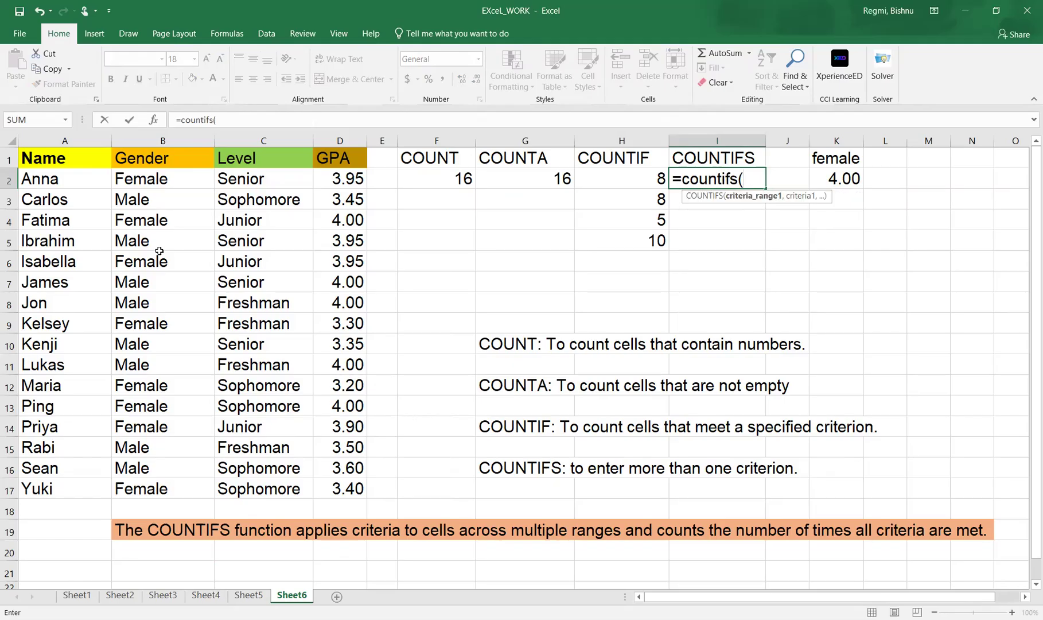
left_click(148, 181)
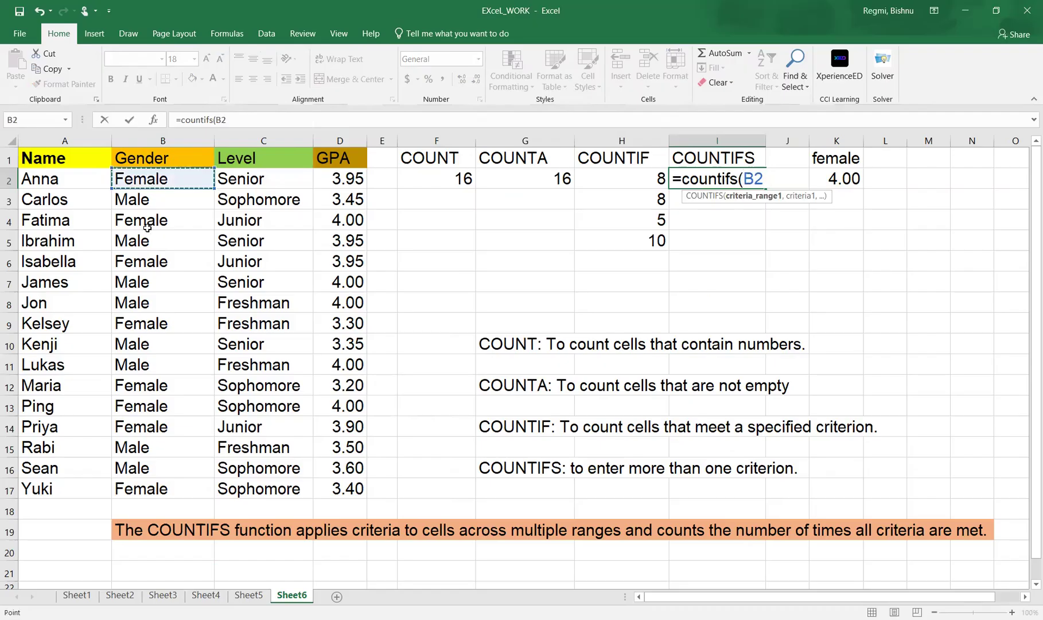
left_click(151, 489, "shift")
type(",\"fe")
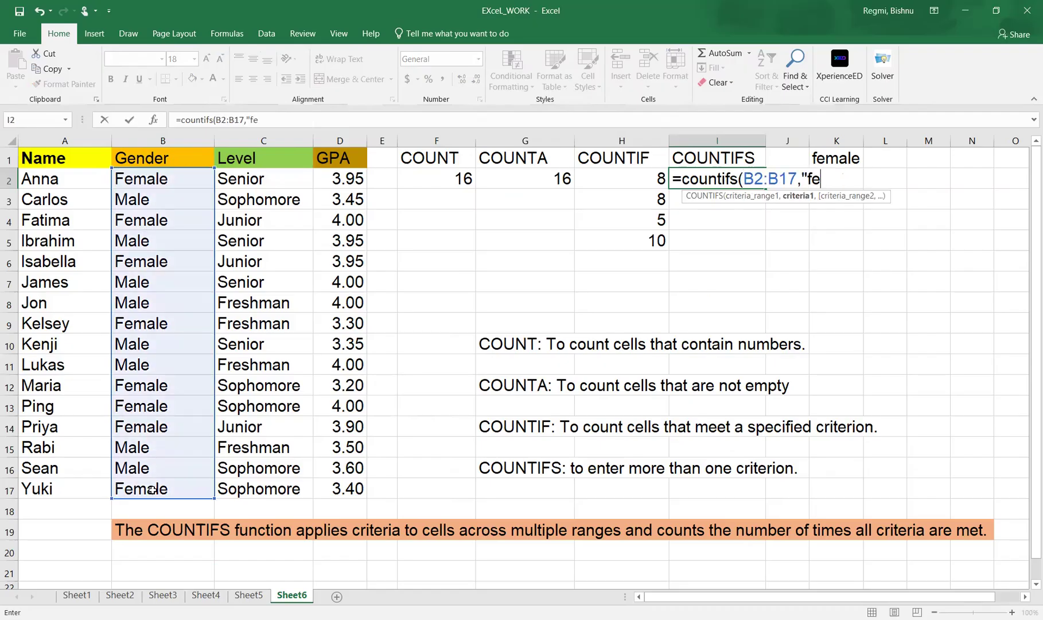
type("male\",")
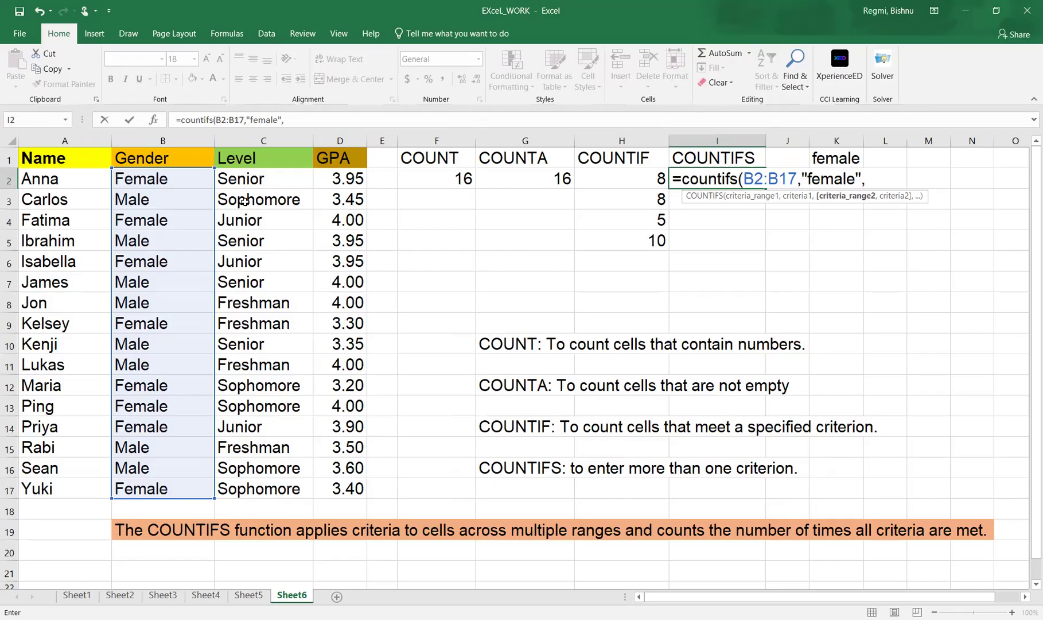
Add the Level range C2:C17 with the criterion "senior" to the COUNTIFS formula and complete it
left_click(245, 180)
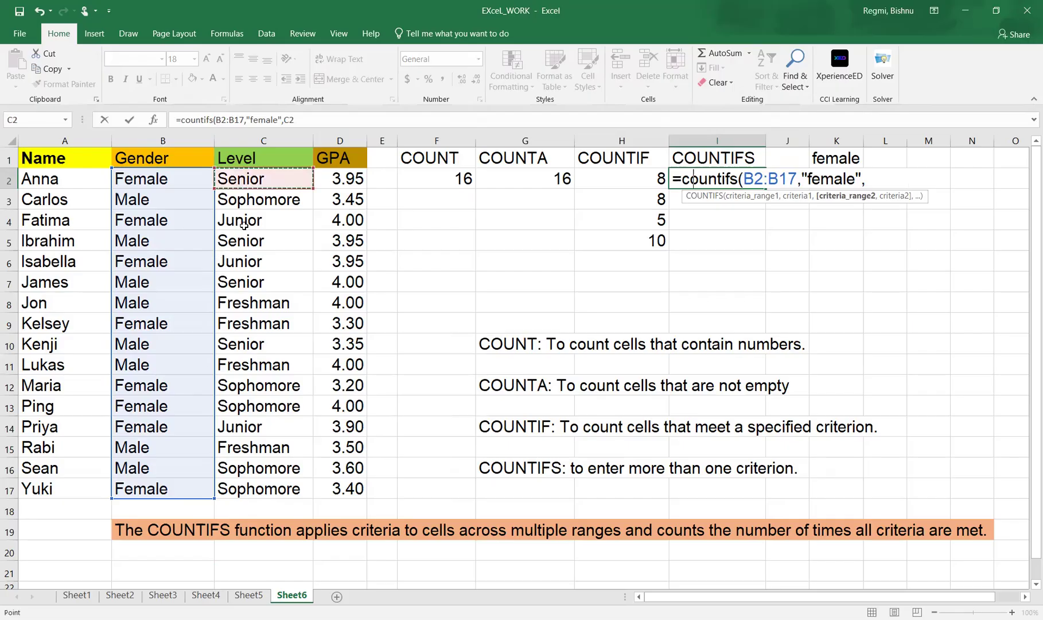
left_click(244, 486, "shift")
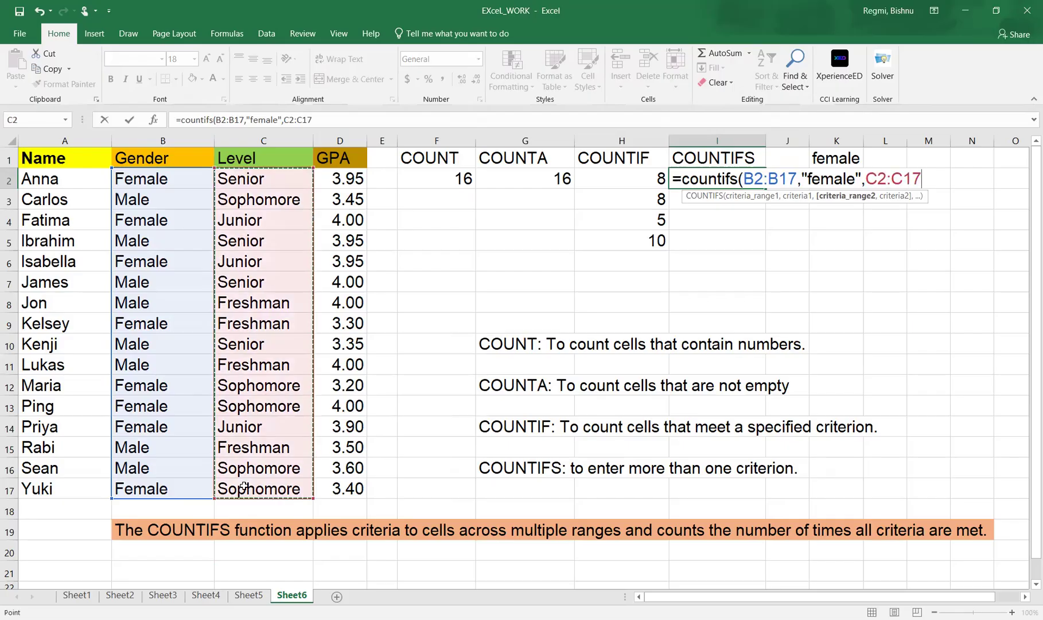
type(",\"se")
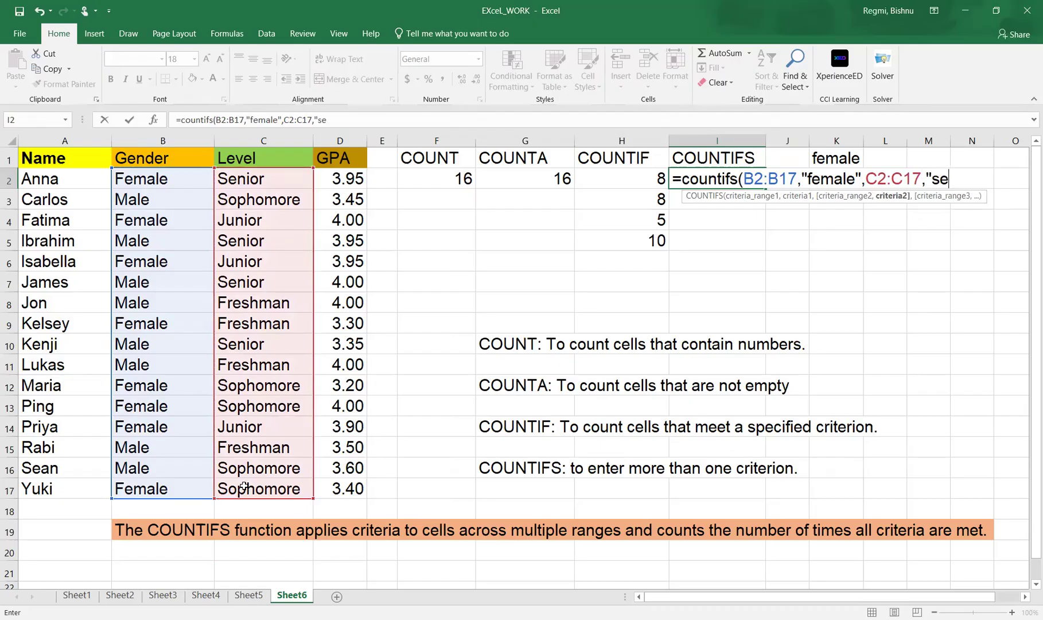
type("nior\")")
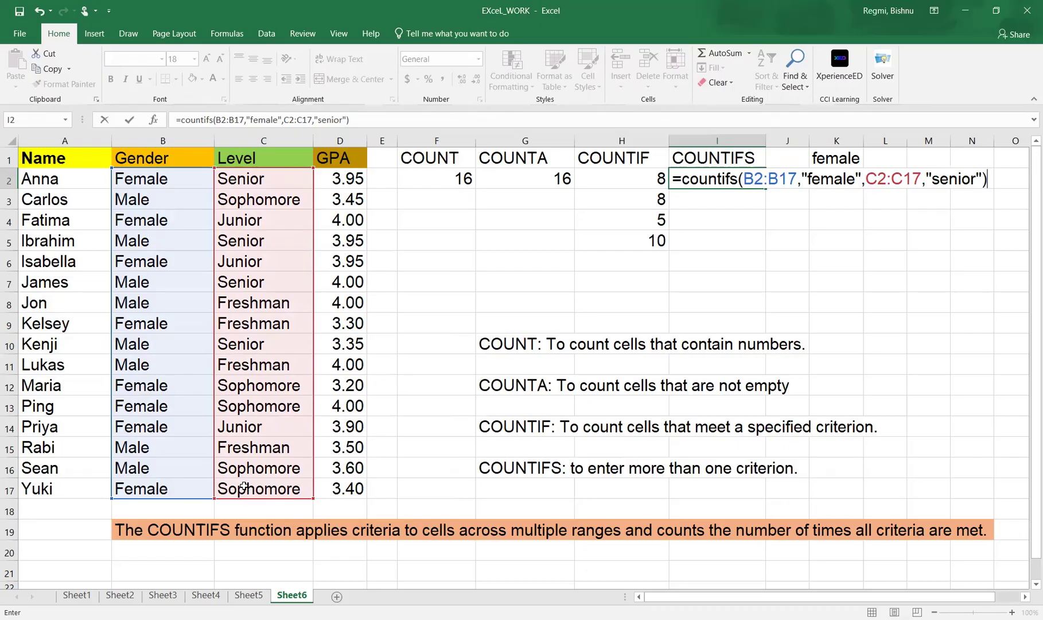
key("Return")
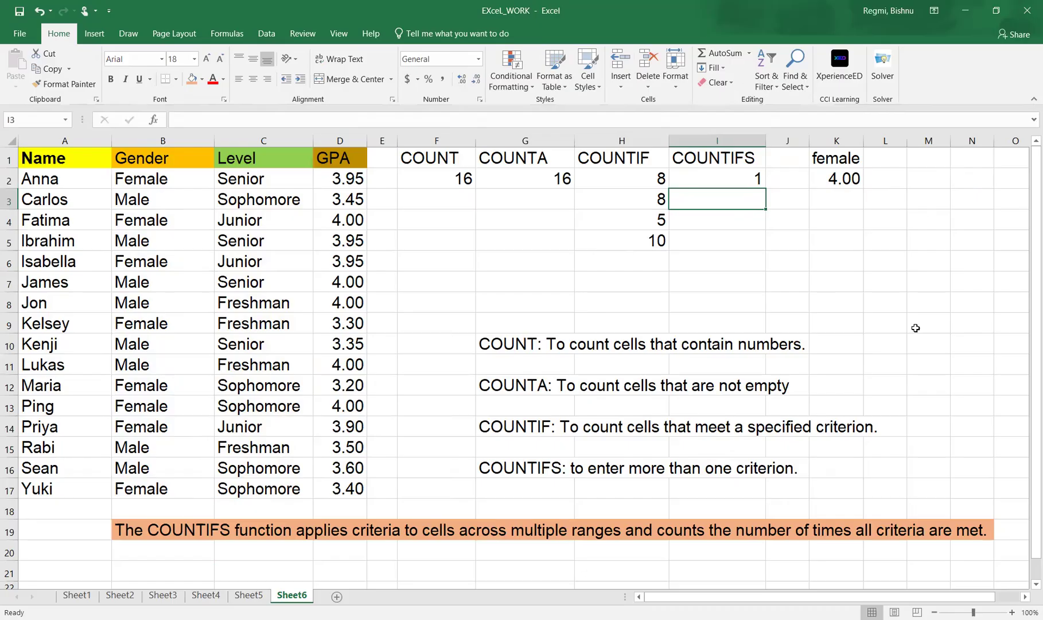
In cell I3, start a COUNTIFS formula with the Gender range B2:B17 and the criterion "female"
type("=")
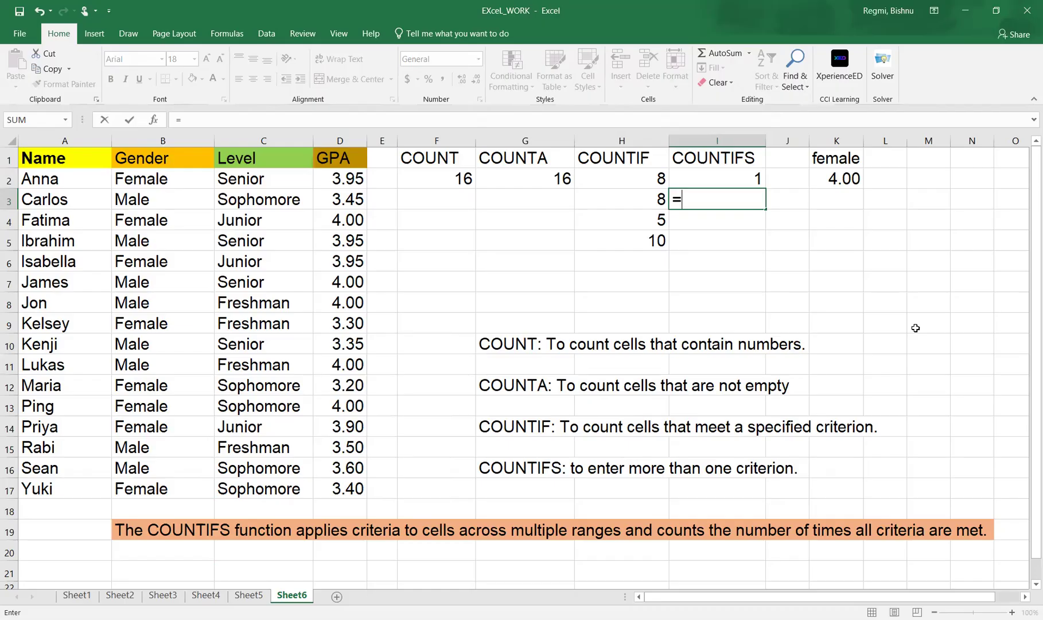
type("counif")
key("BackSpace")
key("BackSpace")
type("t")
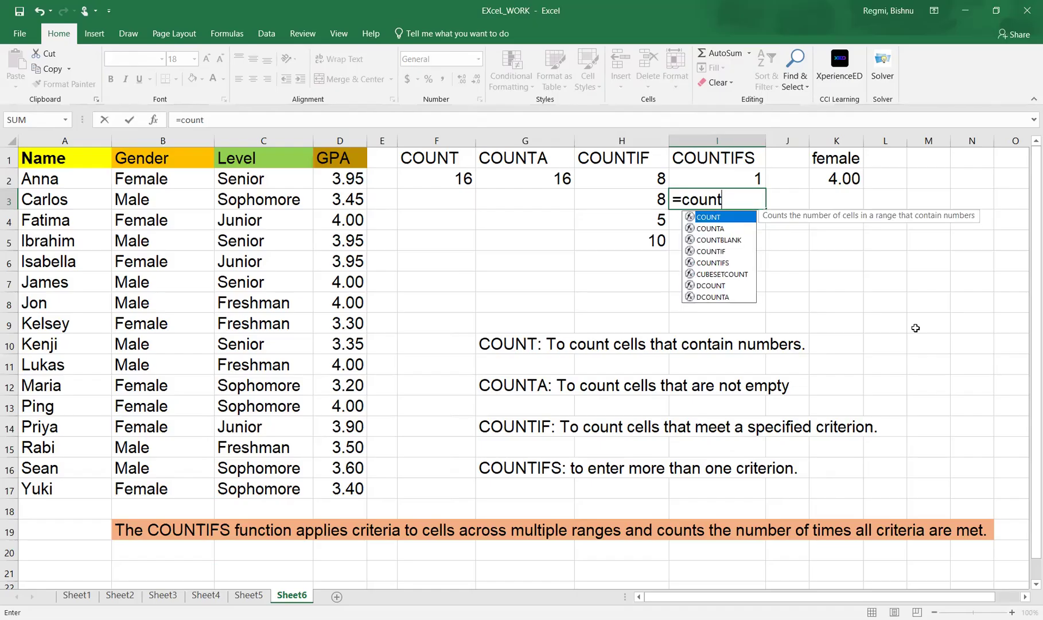
type("if")
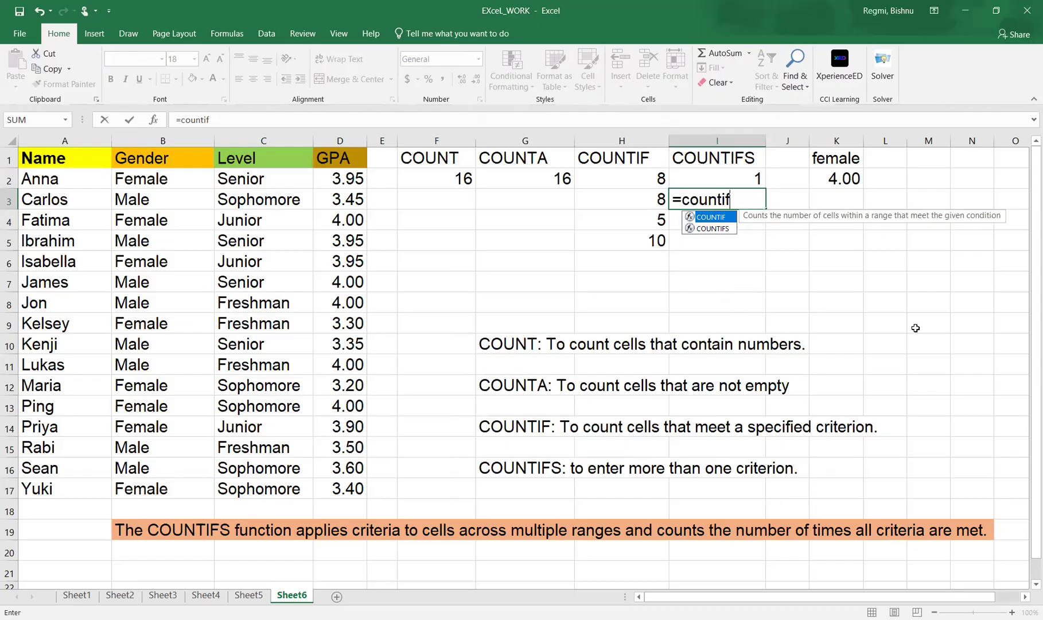
type("s(")
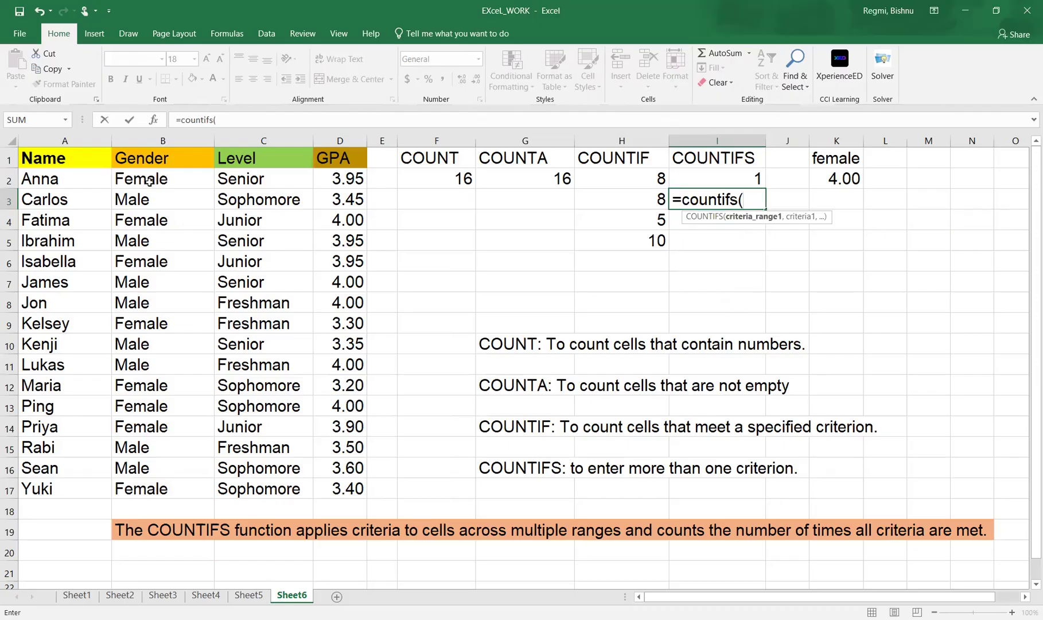
left_click(149, 183)
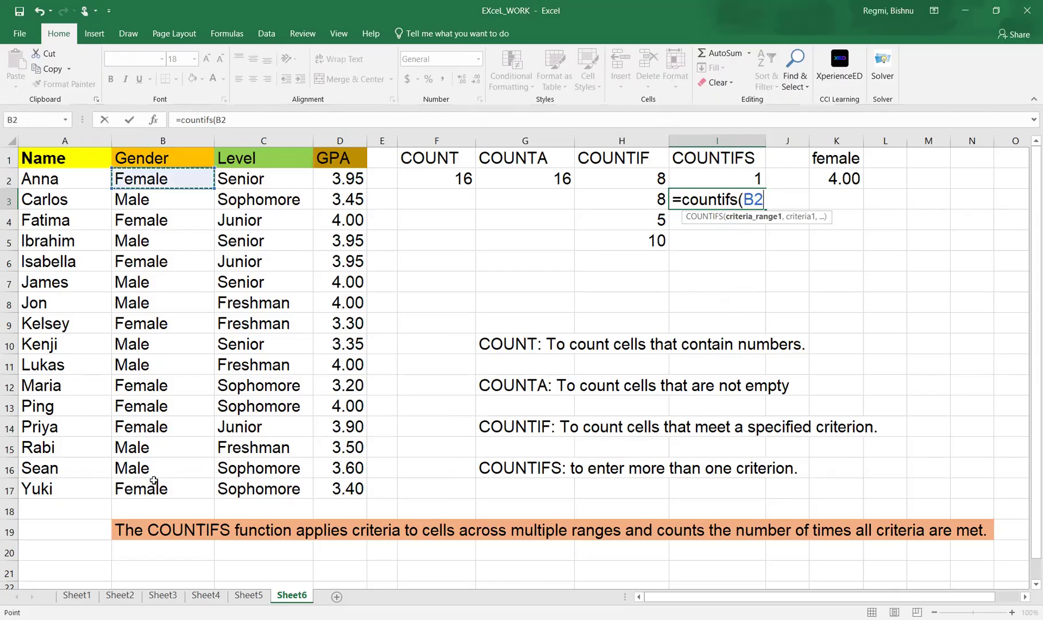
key("ctrl+shift+Down")
type(", \"femall")
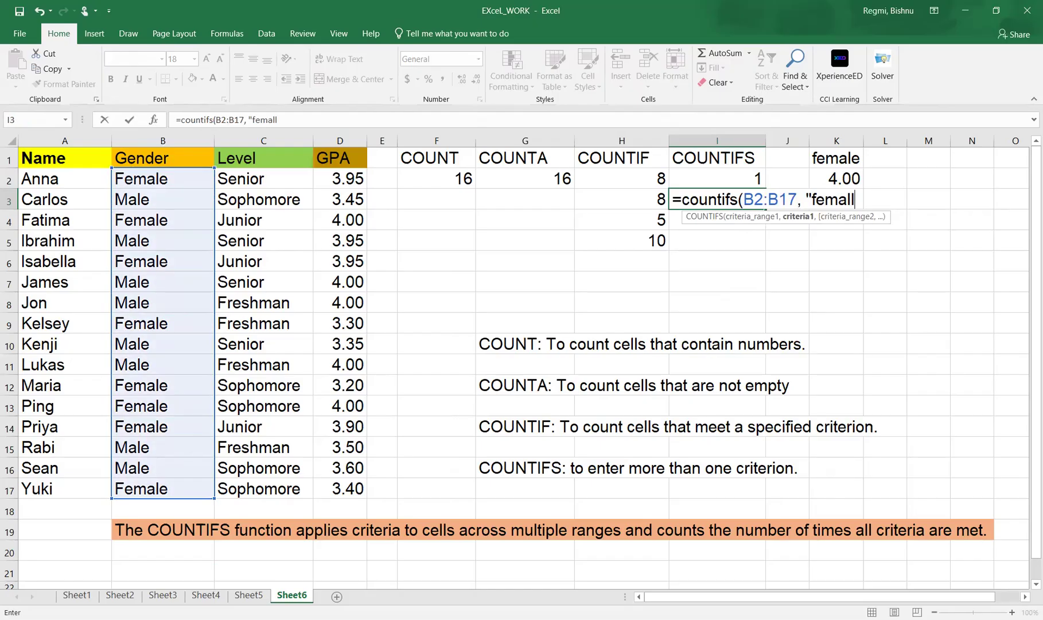
key("BackSpace")
type("e\",")
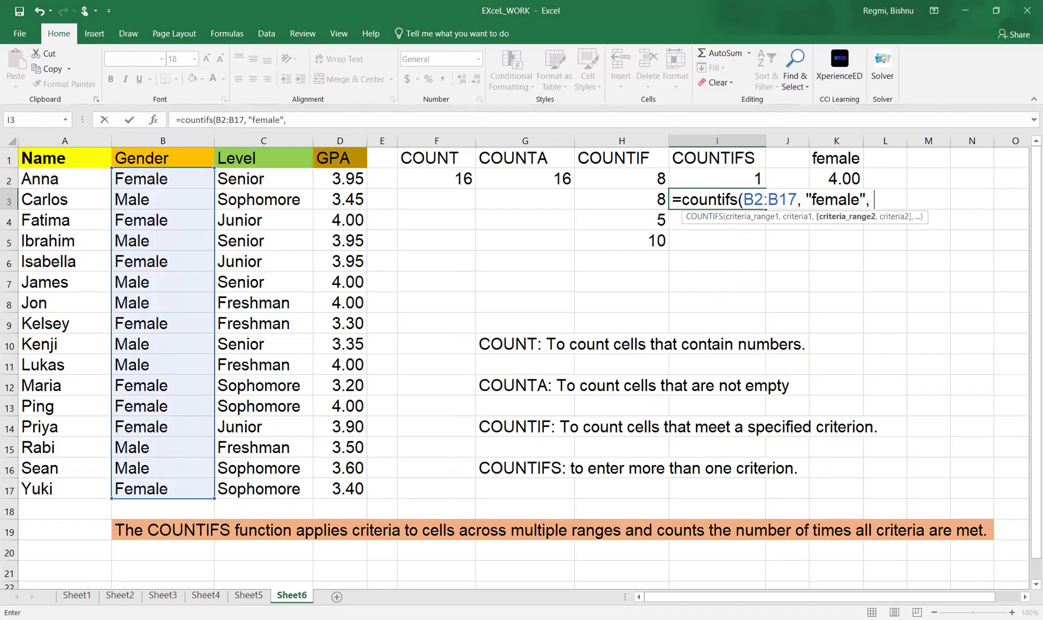
Add the Level range C2:C17 with the criterion "junior" as the second condition of the COUNTIFS formula
left_click(253, 186)
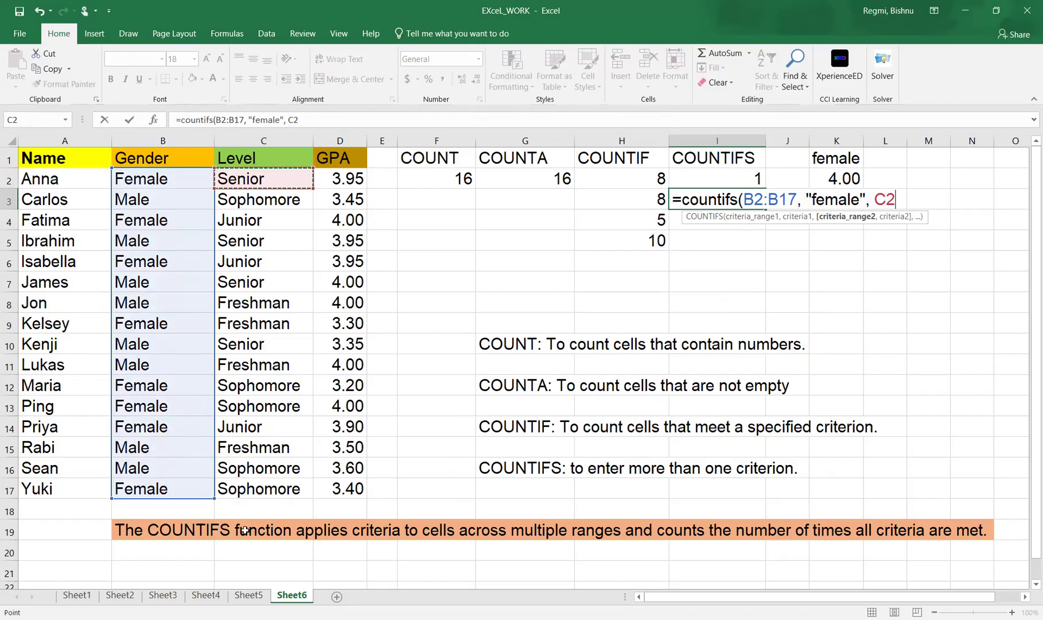
key("ctrl+shift+Down")
type(", \"j")
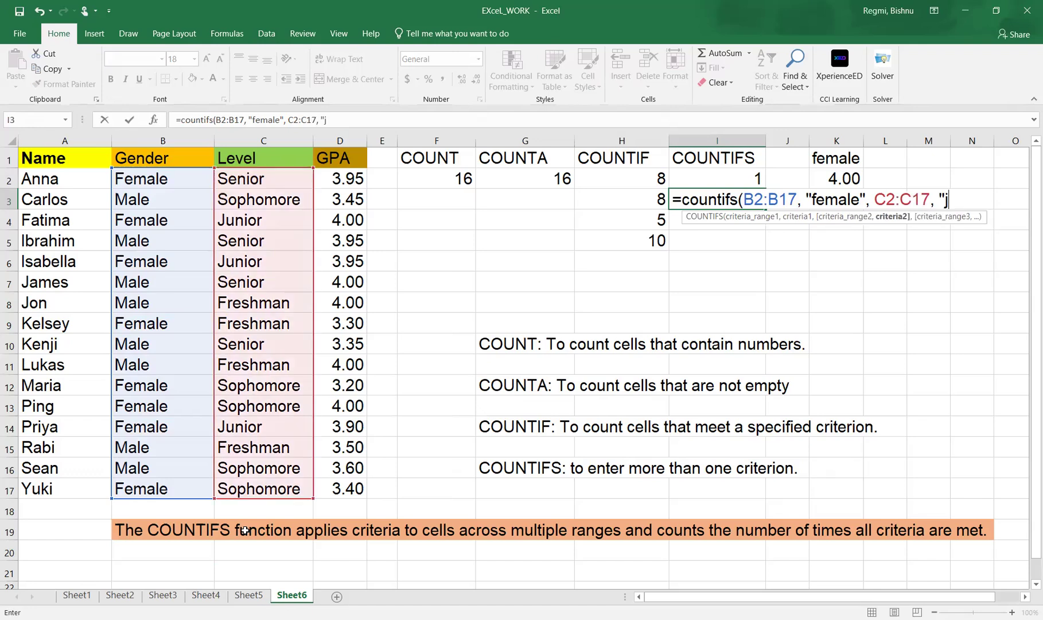
type("unior<")
key("Left")
key("Delete")
type("\",")
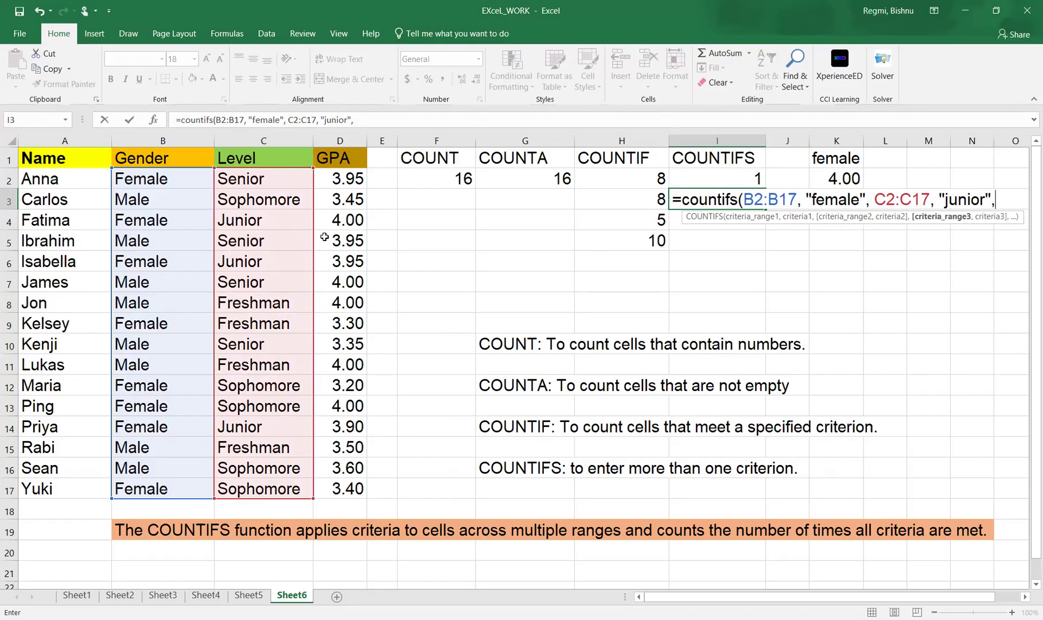
Add the GPA range D2:D17 with the criterion ">3.50" as the third condition, complete the formula and reselect cell I3
left_click(342, 176)
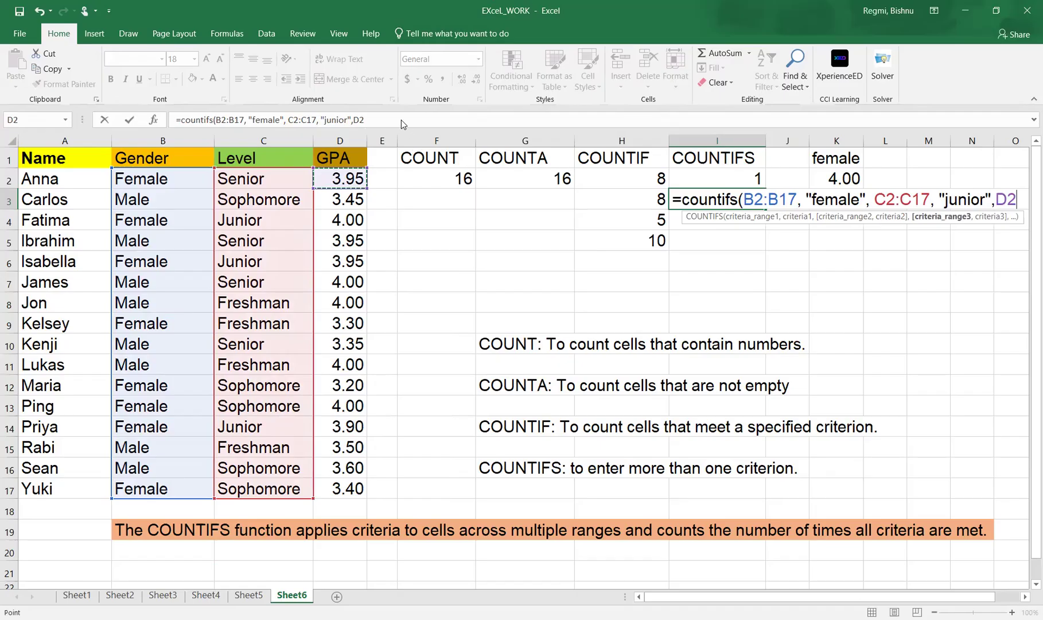
key("ctrl+shift+Down")
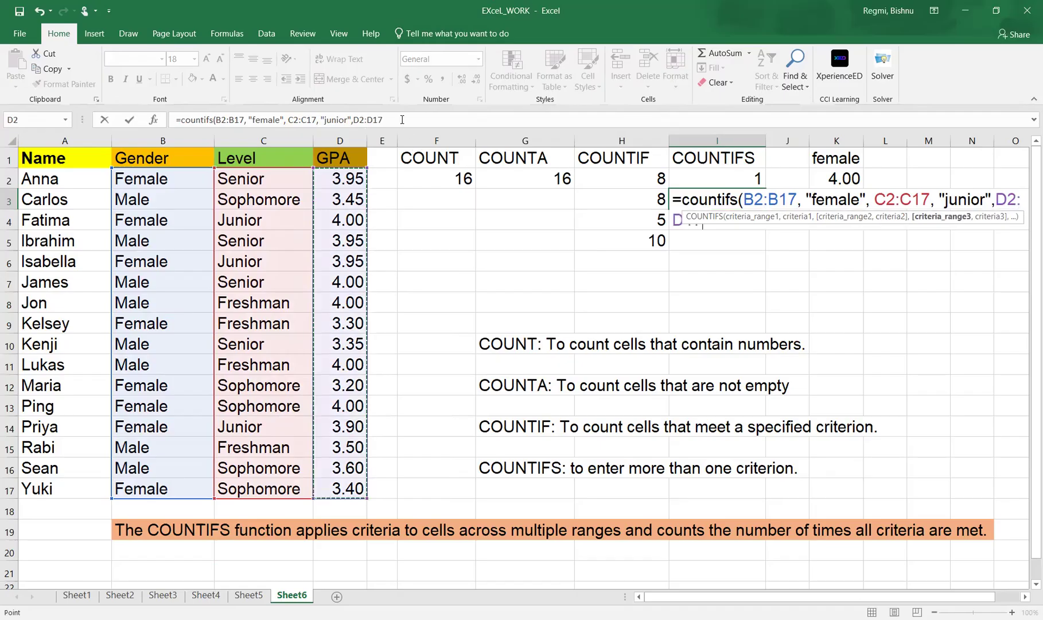
left_click(402, 120)
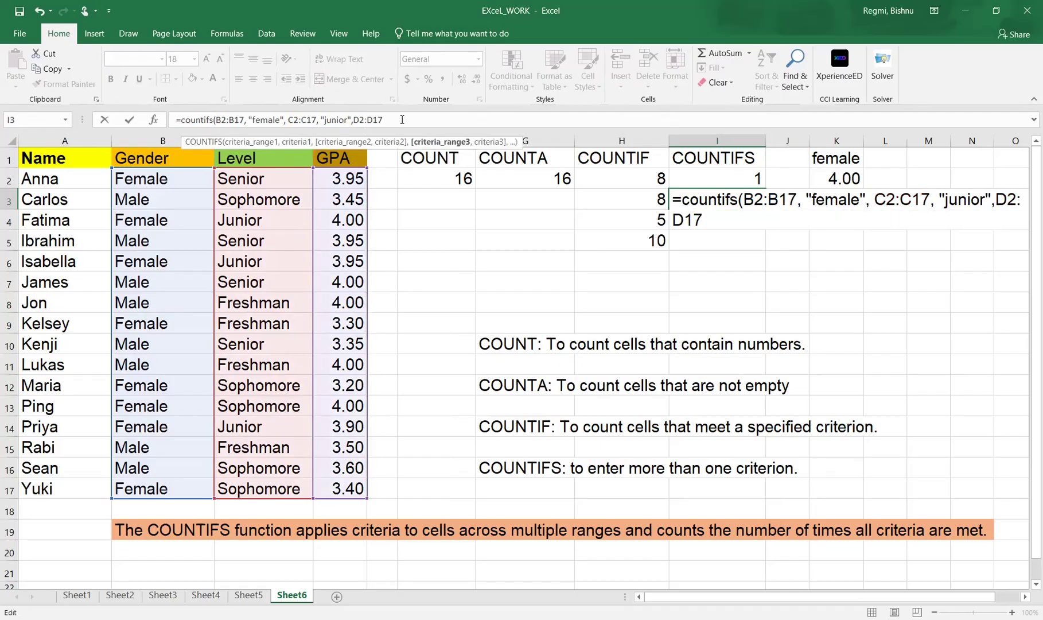
type(", \"")
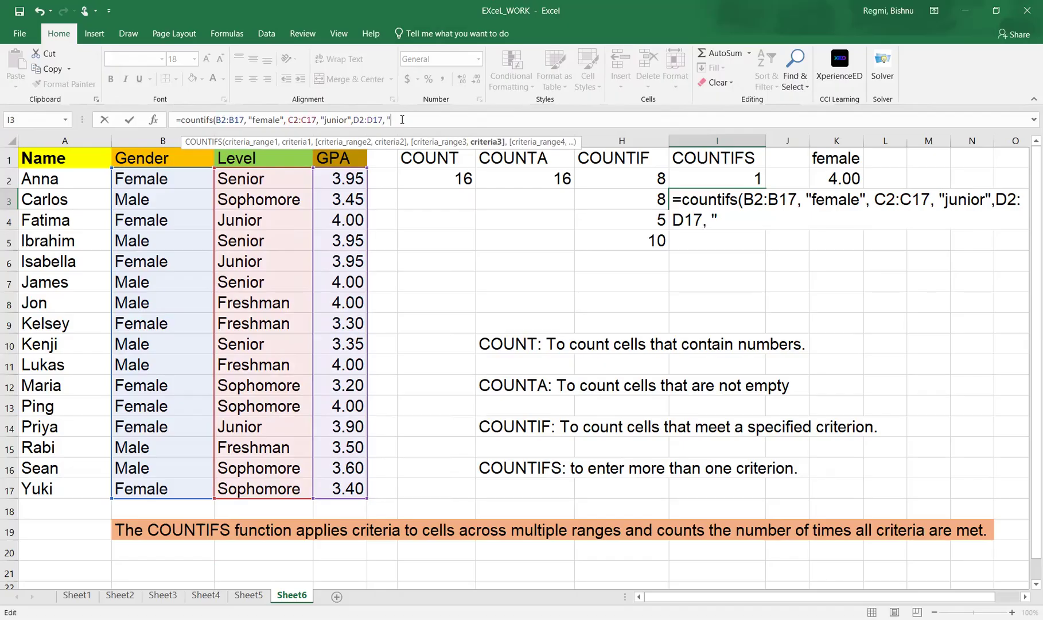
type(">3.50\")")
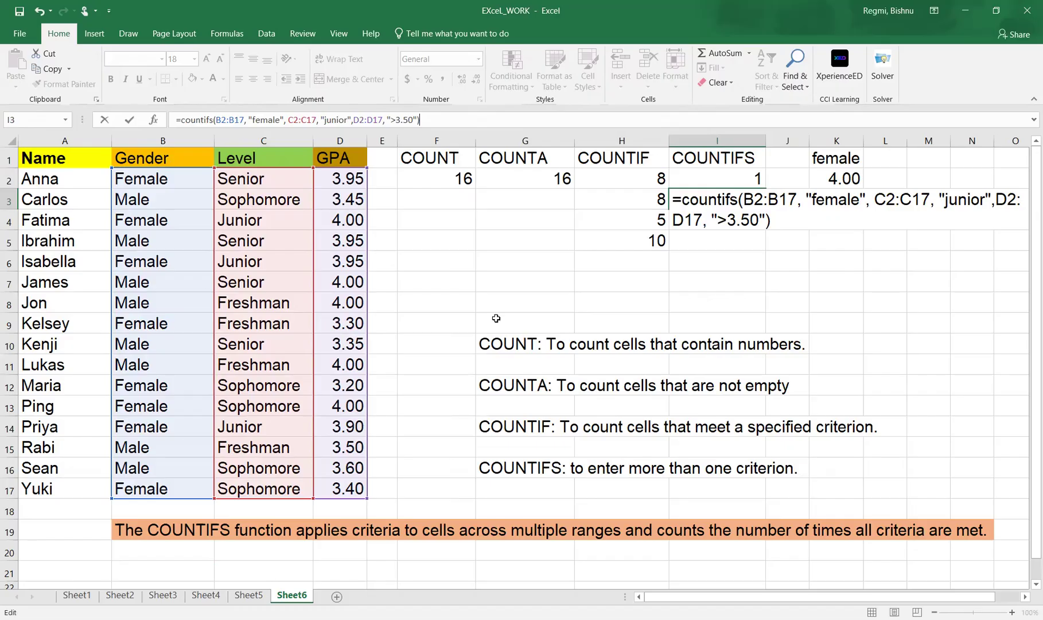
key("ctrl+Return")
key("Return")
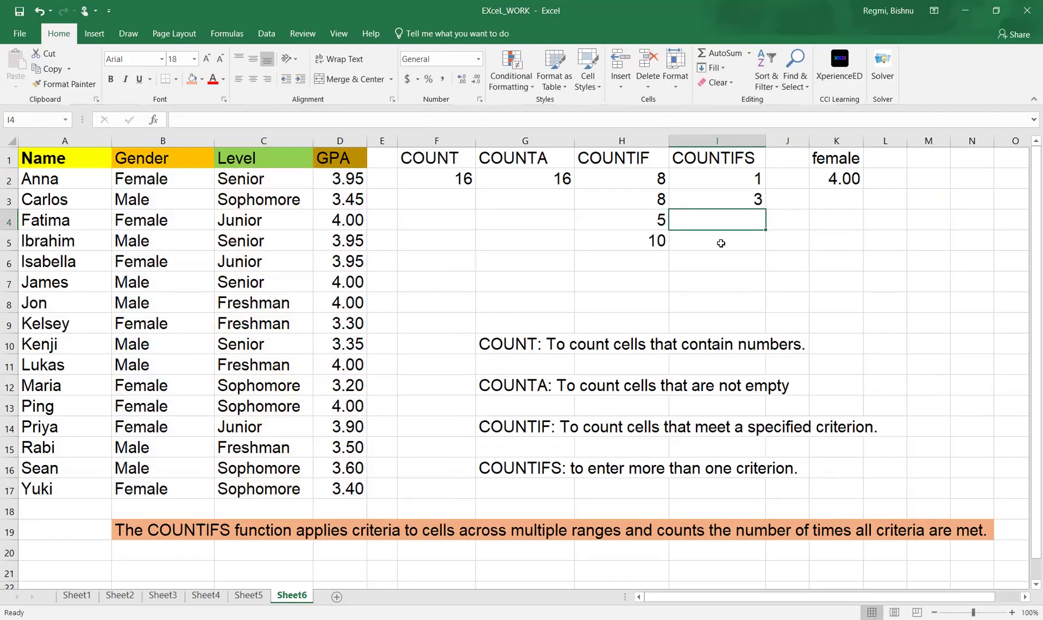
left_click(730, 198)
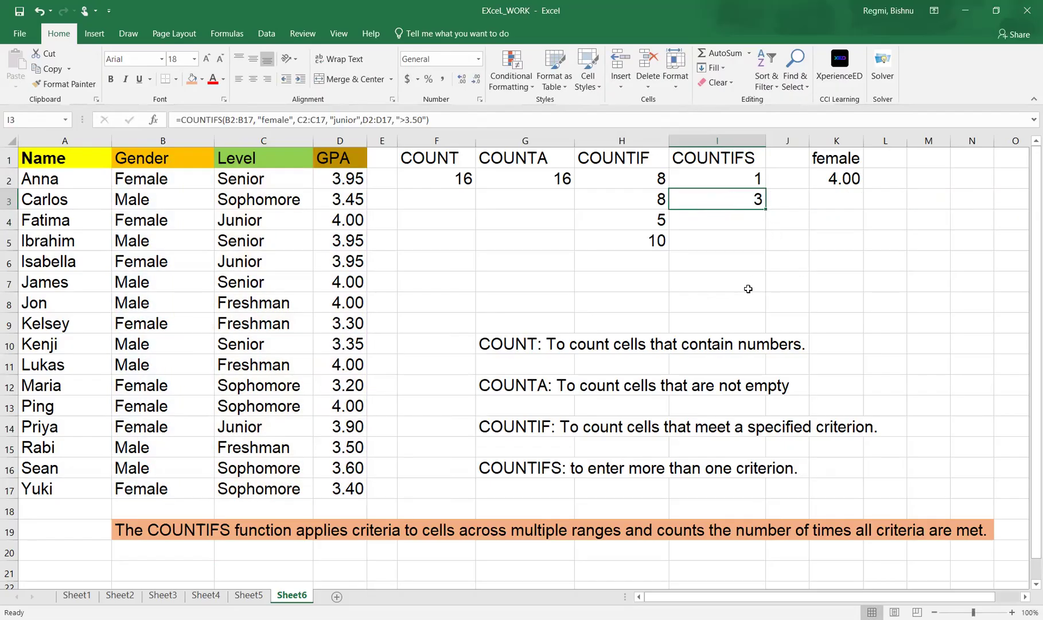